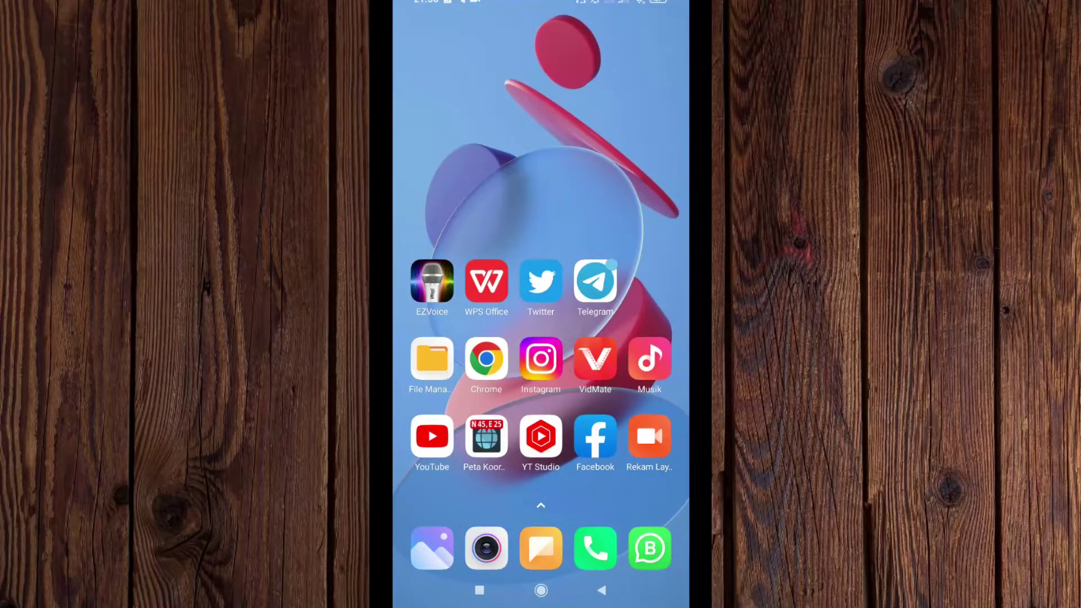
- Put the Android home screen into edit mode, then leave it with Escape
left_click(589, 131)
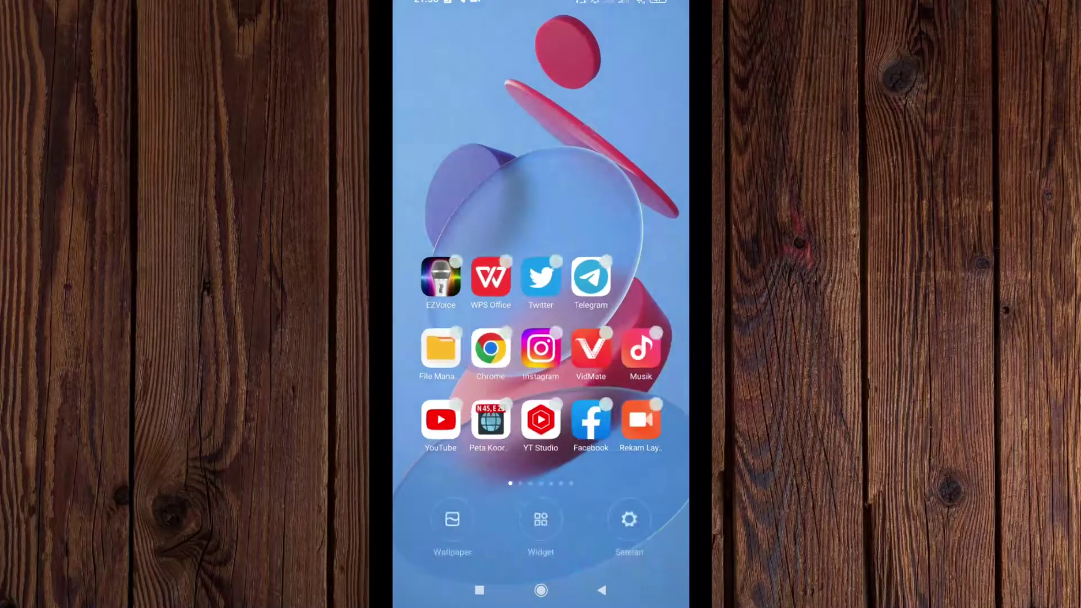
key("Escape")
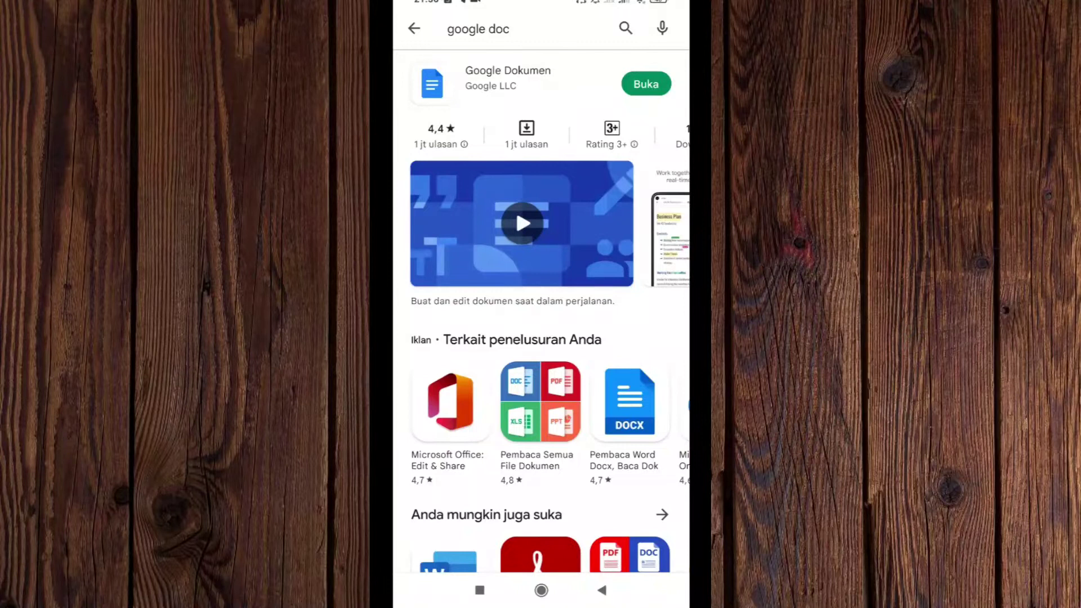
- Scroll the Google Dokumen Play Store page and start its preview video
scroll(490, 100, "down", 1)
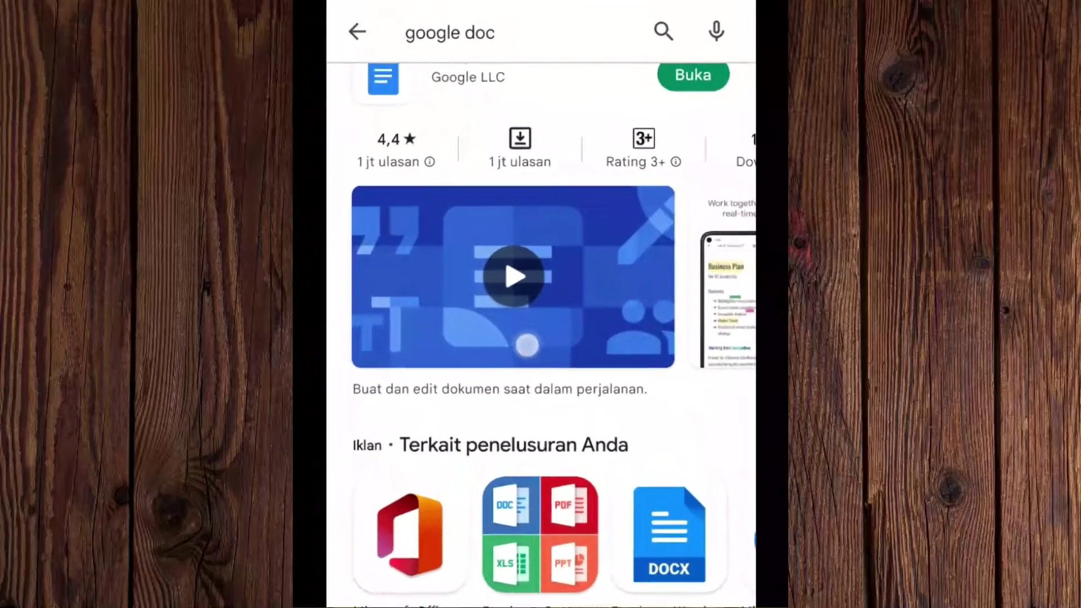
scroll(527, 345, "up", 1)
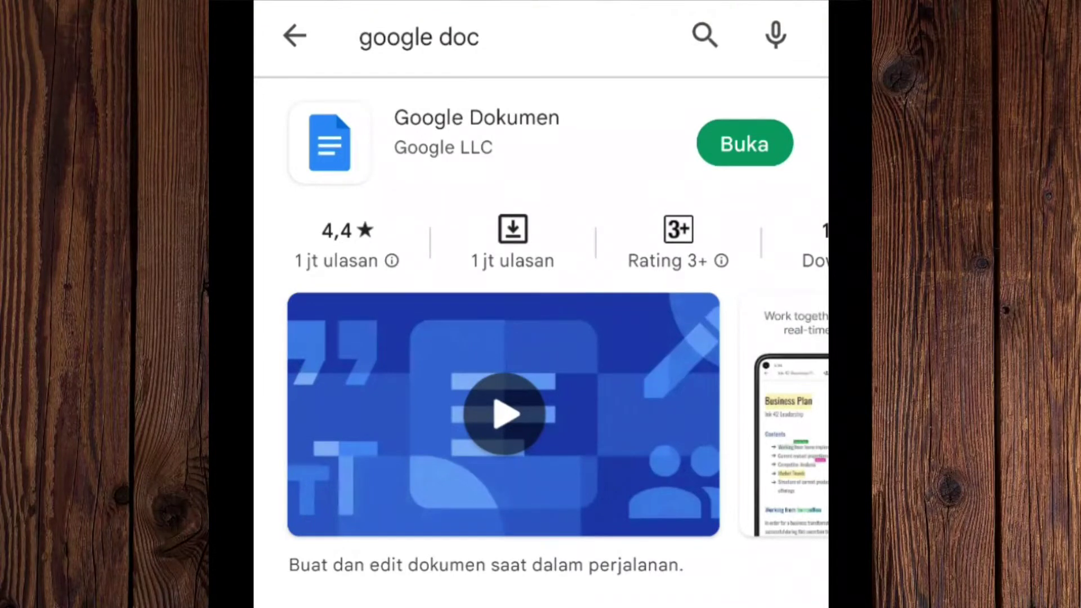
left_click(503, 411)
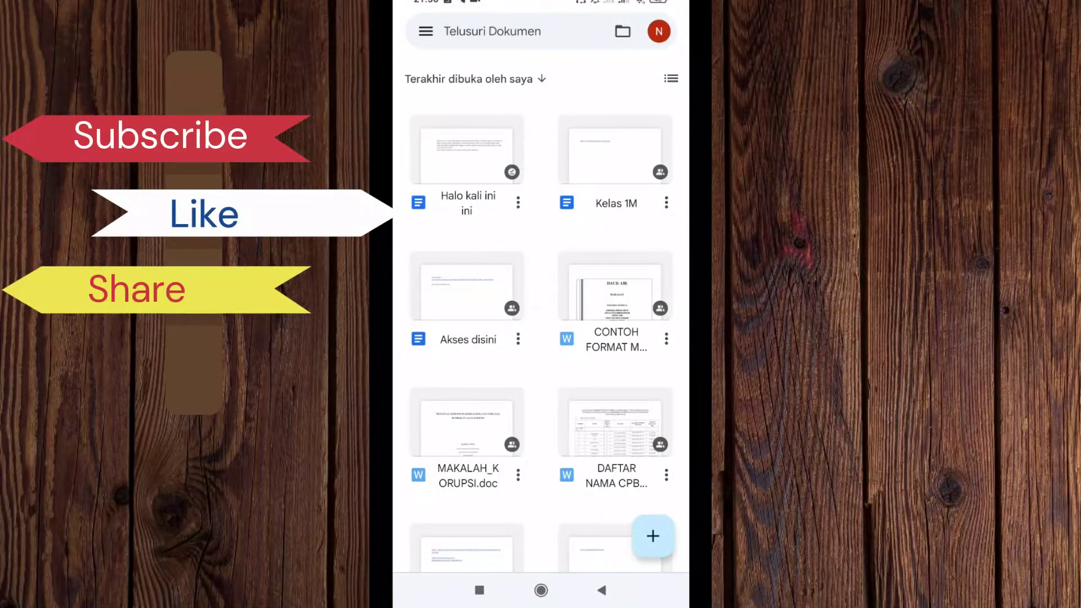
- Refresh the recent documents list and bring up the new-document creation options
left_click_drag(580, 66, 584, 93)
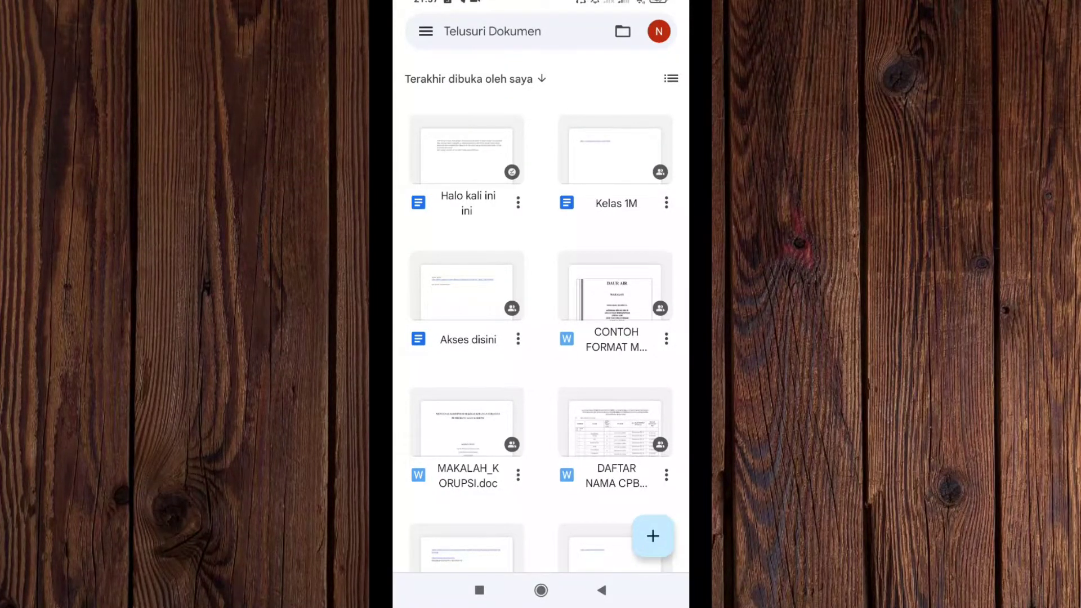
left_click(653, 535)
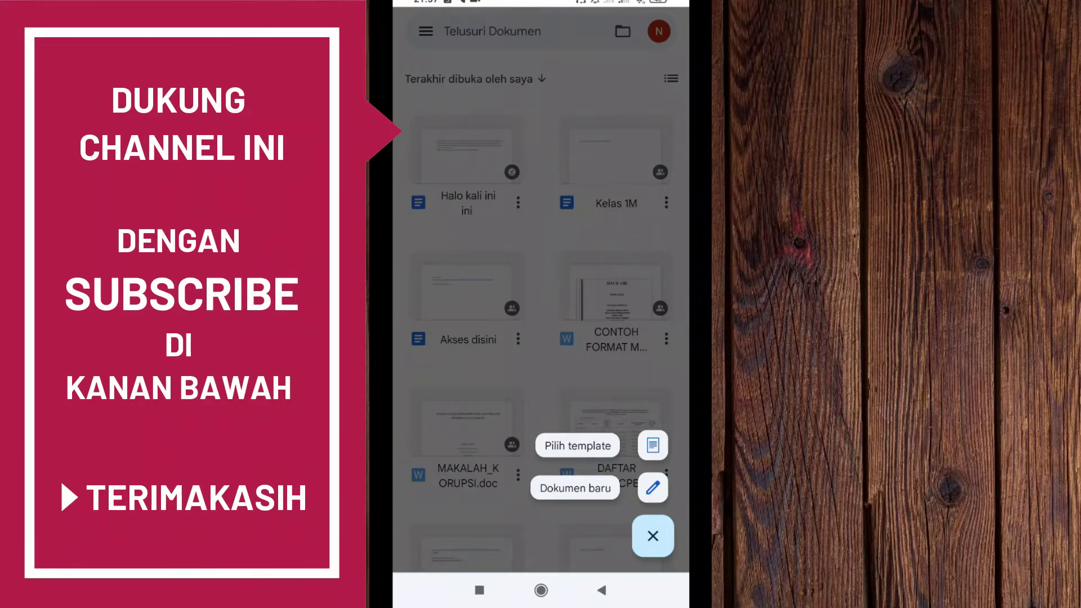
left_click(553, 254)
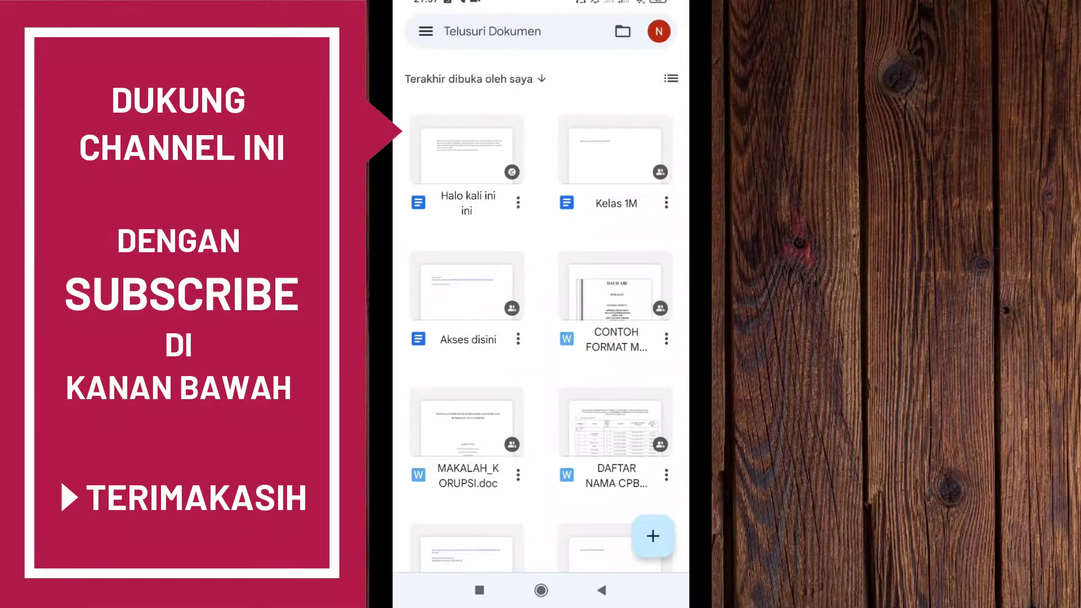
left_click(653, 536)
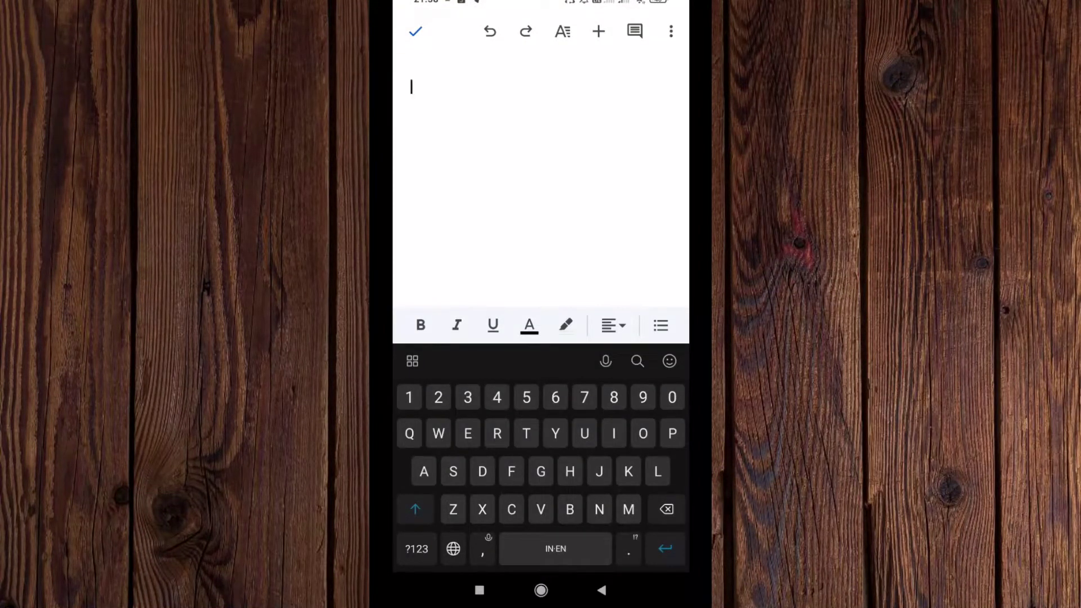
left_click(412, 95)
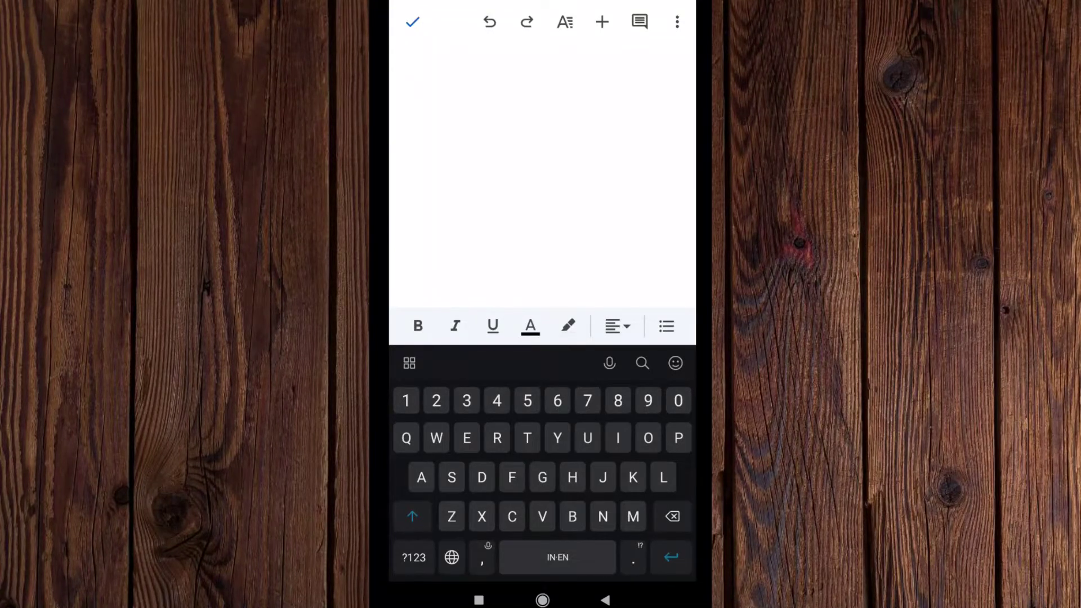
left_click(463, 141)
left_click(470, 102)
left_click(450, 77)
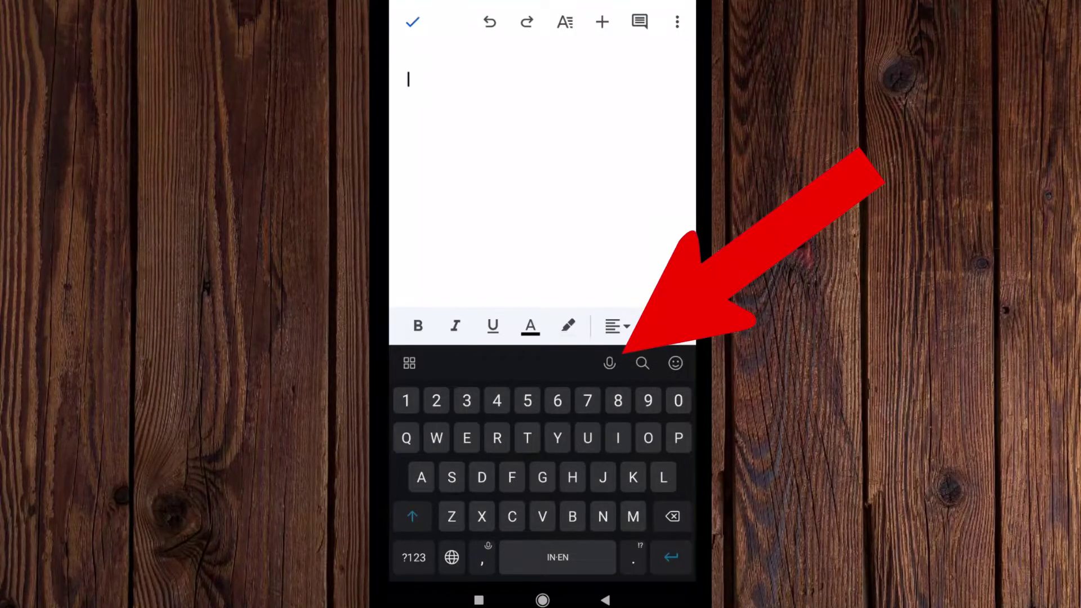
- Voice-type the Indonesian paragraph about free speech-to-text, then return to the normal keyboard
left_click(609, 364)
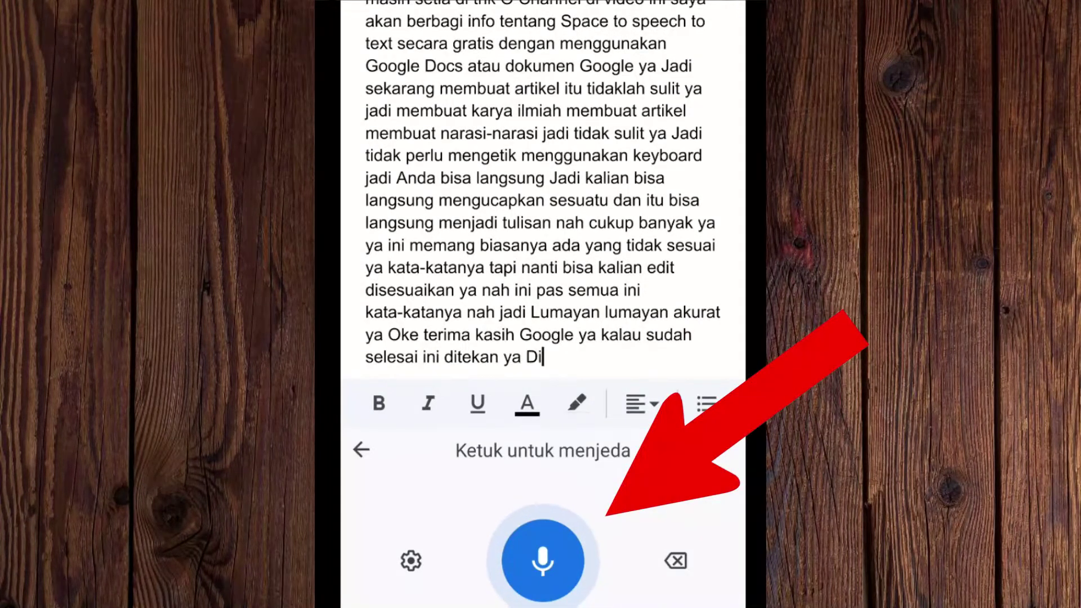
left_click(543, 560)
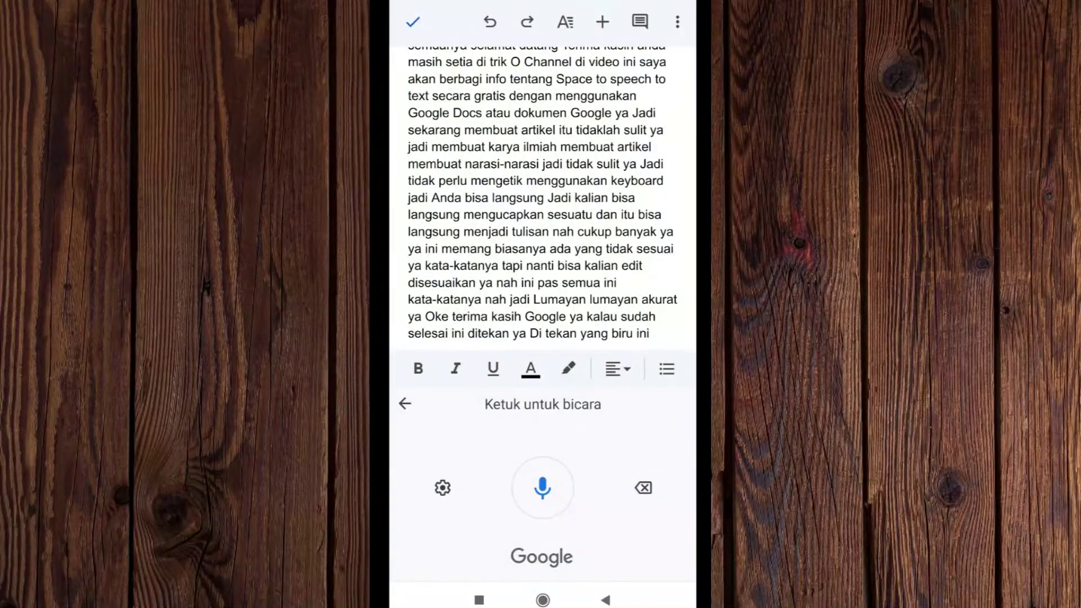
left_click(405, 404)
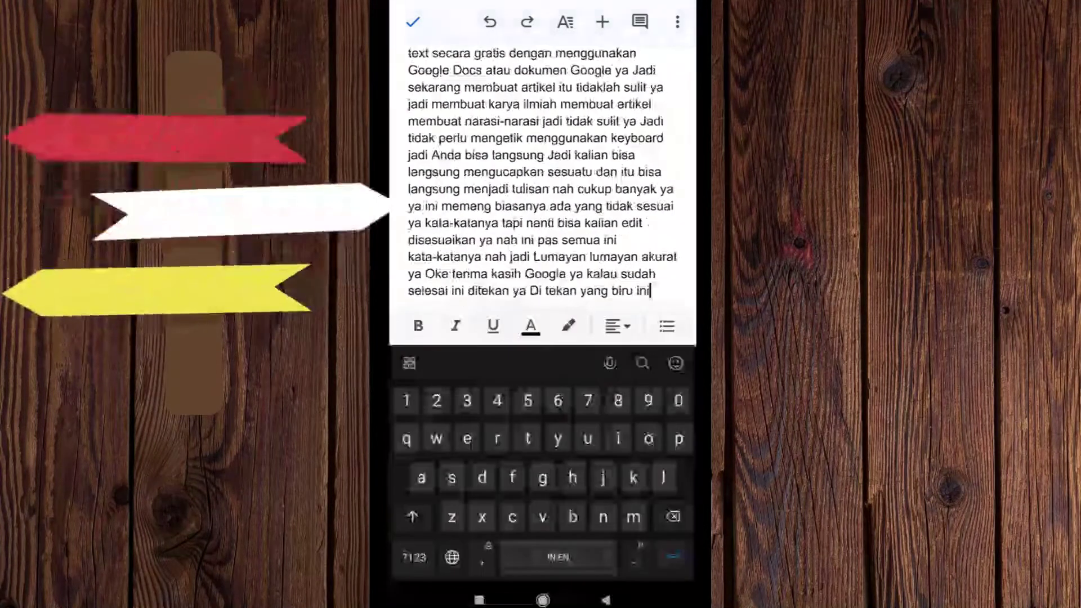
- Split the dictated text into paragraphs at 'ya Jadi' and 'banyak', with blank lines between
scroll(552, 224, "up", 3)
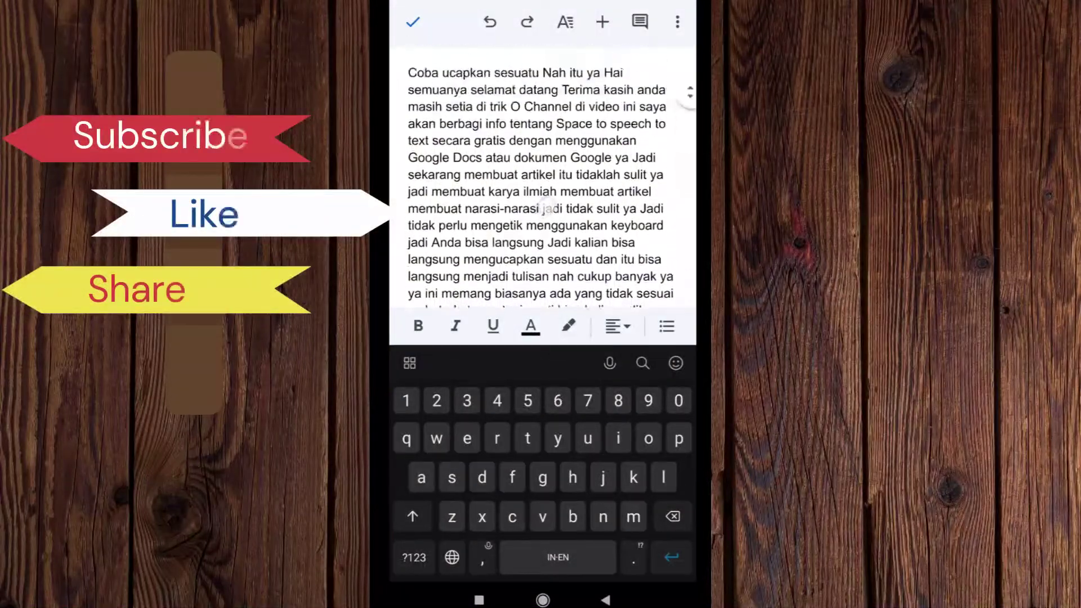
scroll(552, 224, "down", 2)
scroll(546, 231, "up", 2)
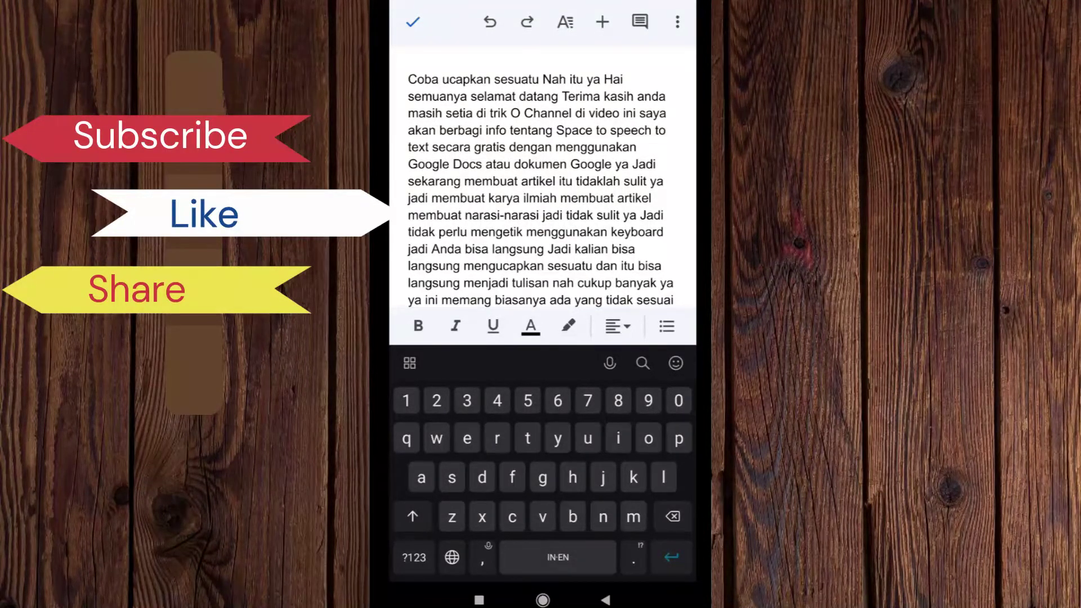
left_click(634, 164)
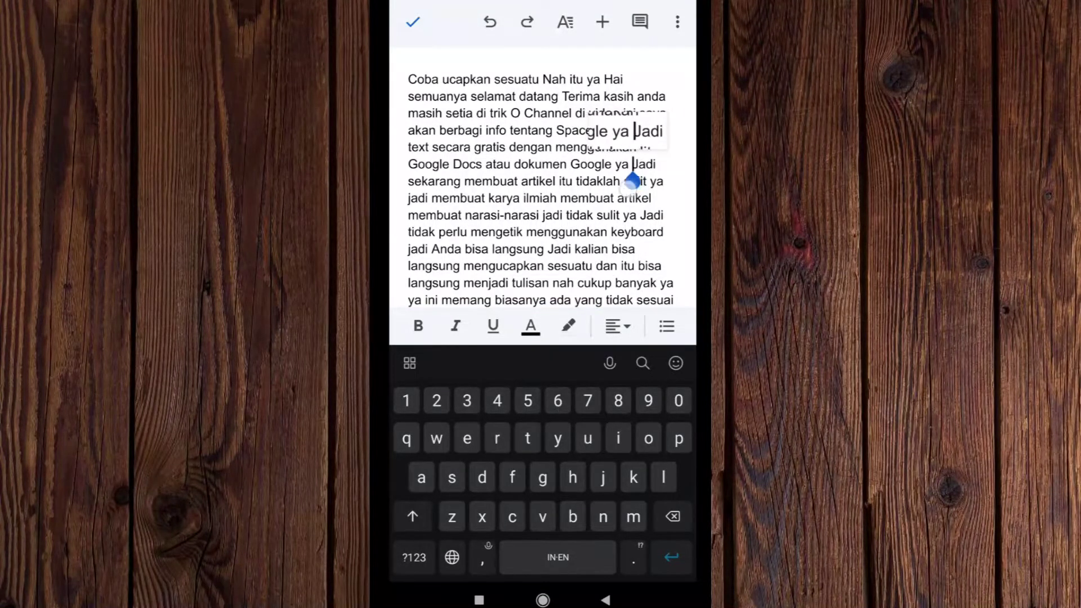
mouse_move(632, 180)
left_mouse_down()
mouse_move(620, 197)
mouse_move(616, 181)
left_mouse_up()
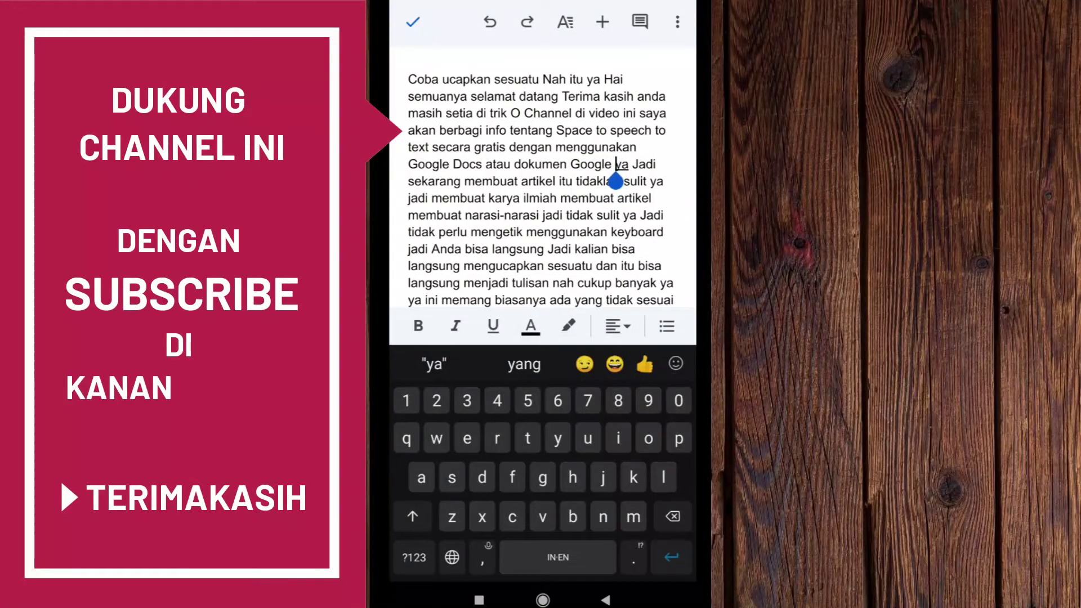
key("Return")
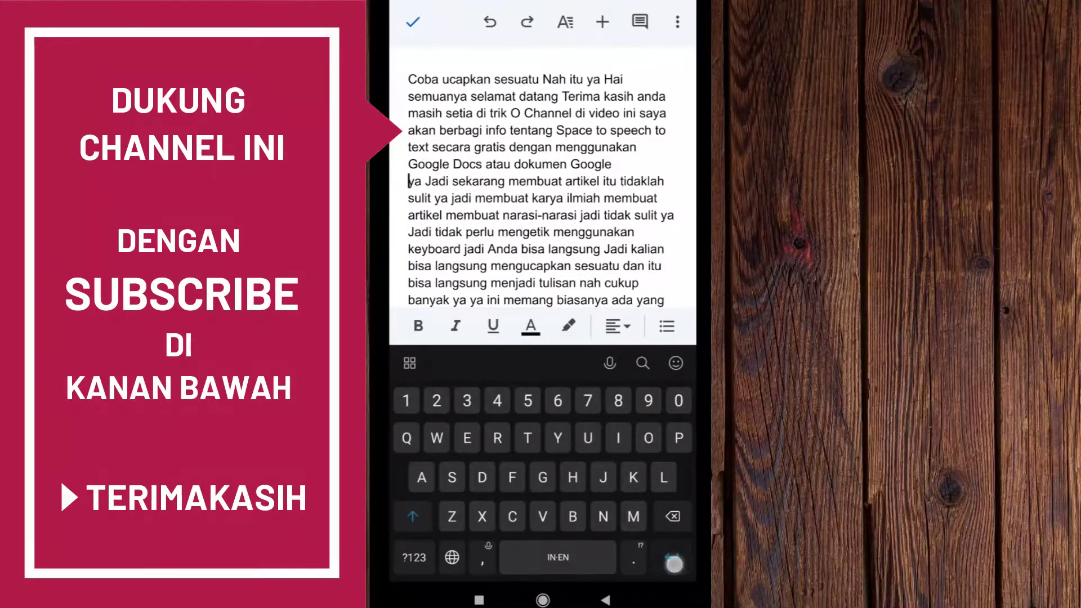
key("Return")
scroll(518, 168, "down", 3)
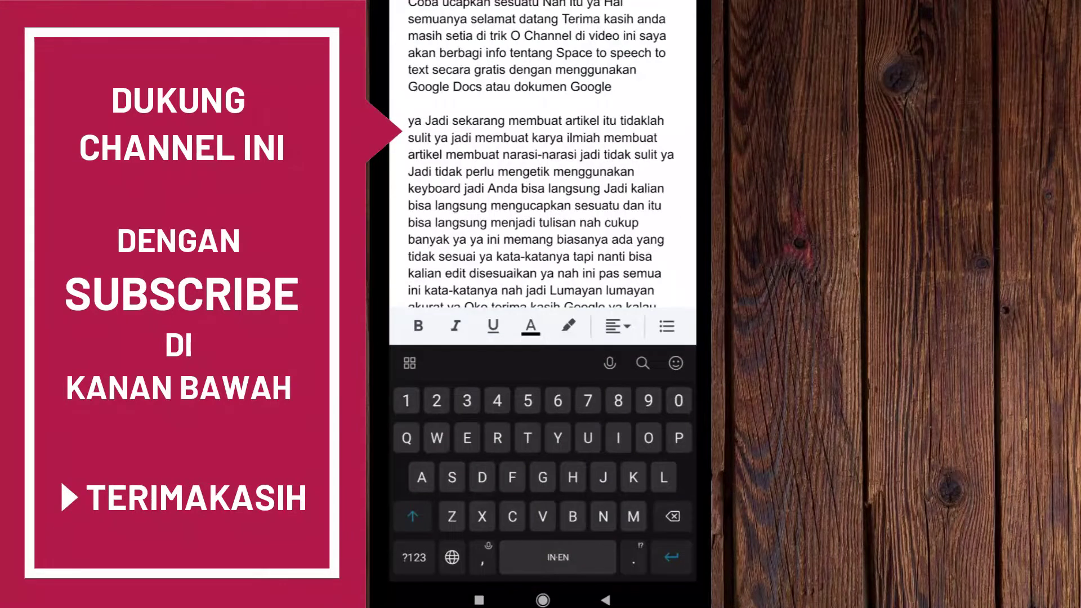
left_click(643, 236)
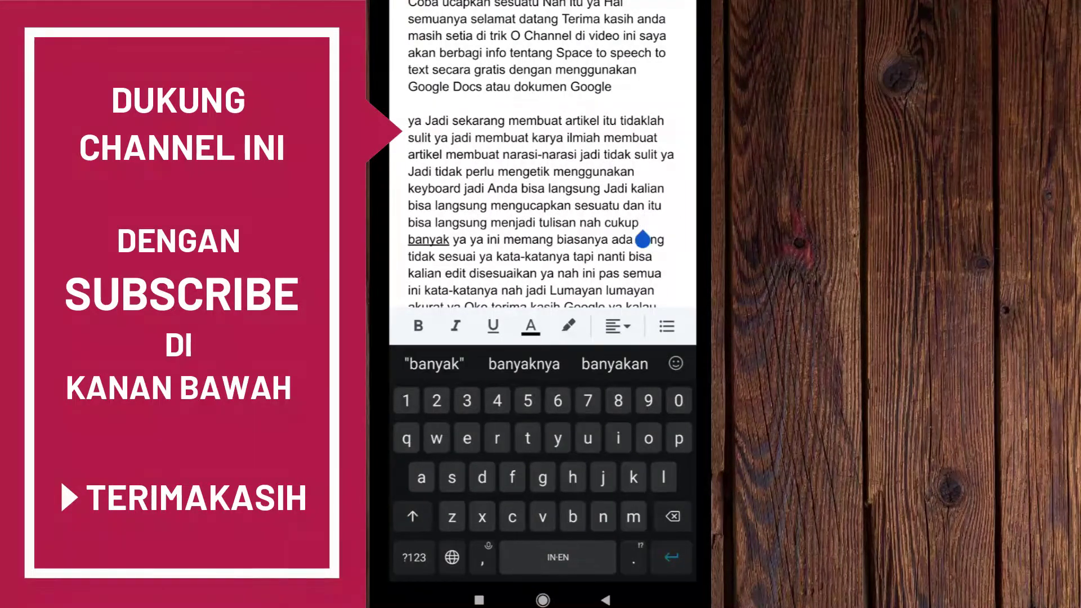
left_click(671, 558)
left_click(671, 558)
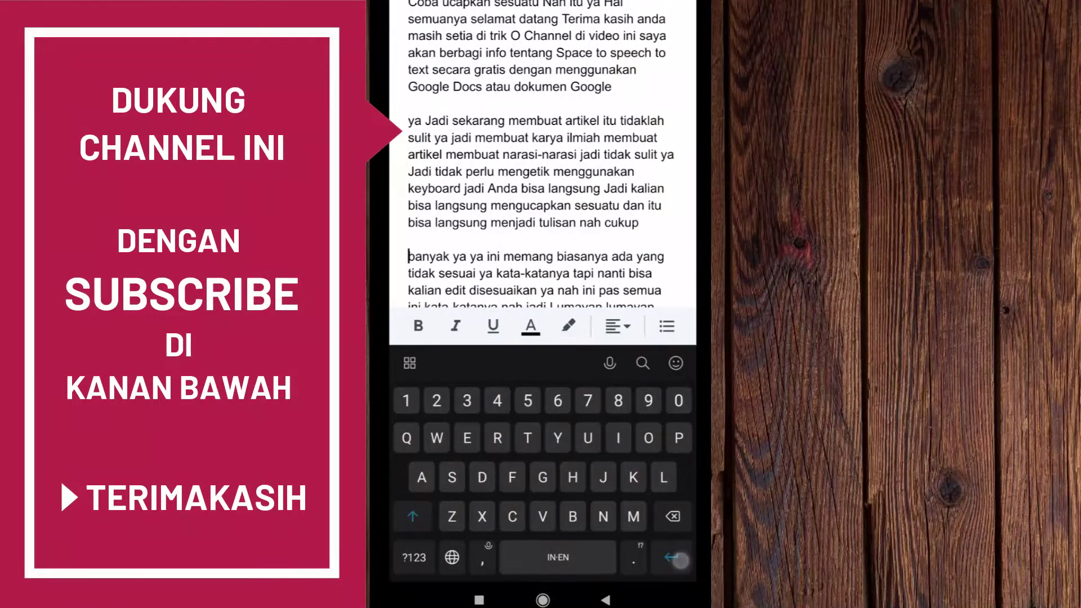
- Add full stops after 'cukup' and after 'dokumen Google'
left_click(643, 225)
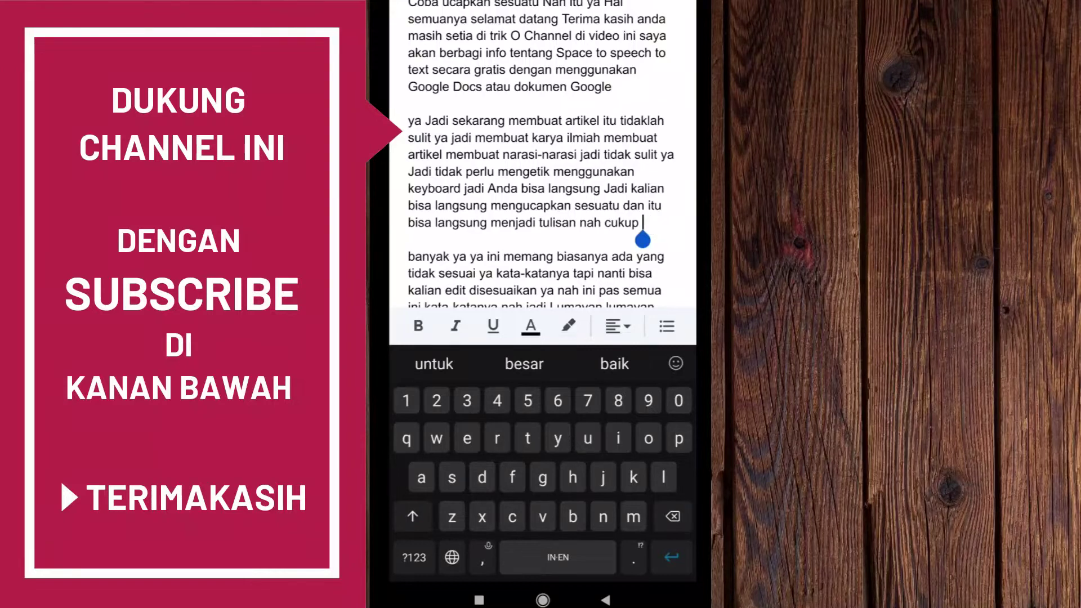
type(".")
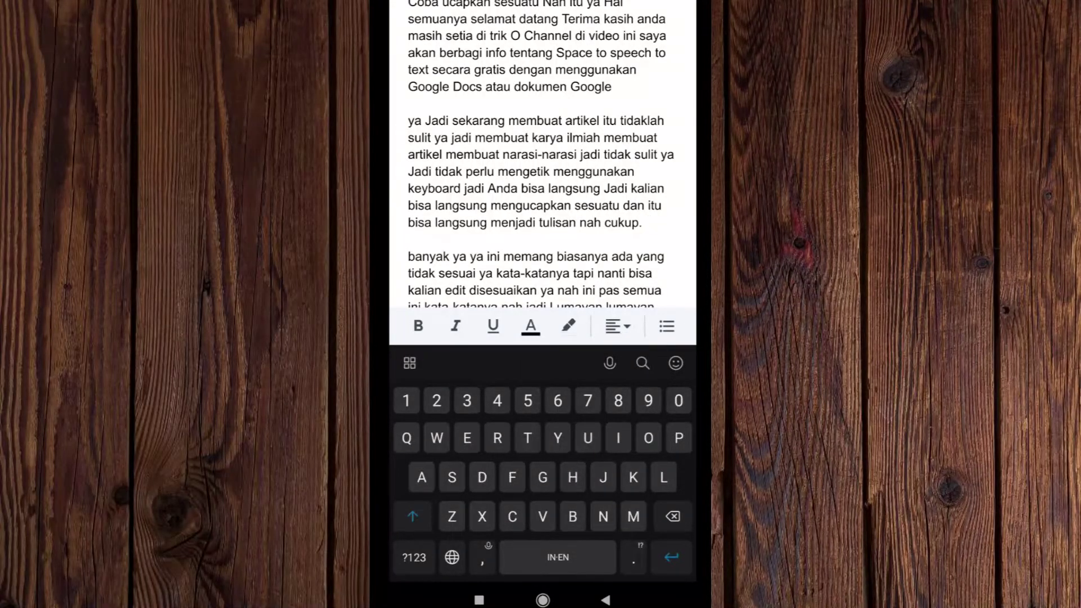
left_click(612, 87)
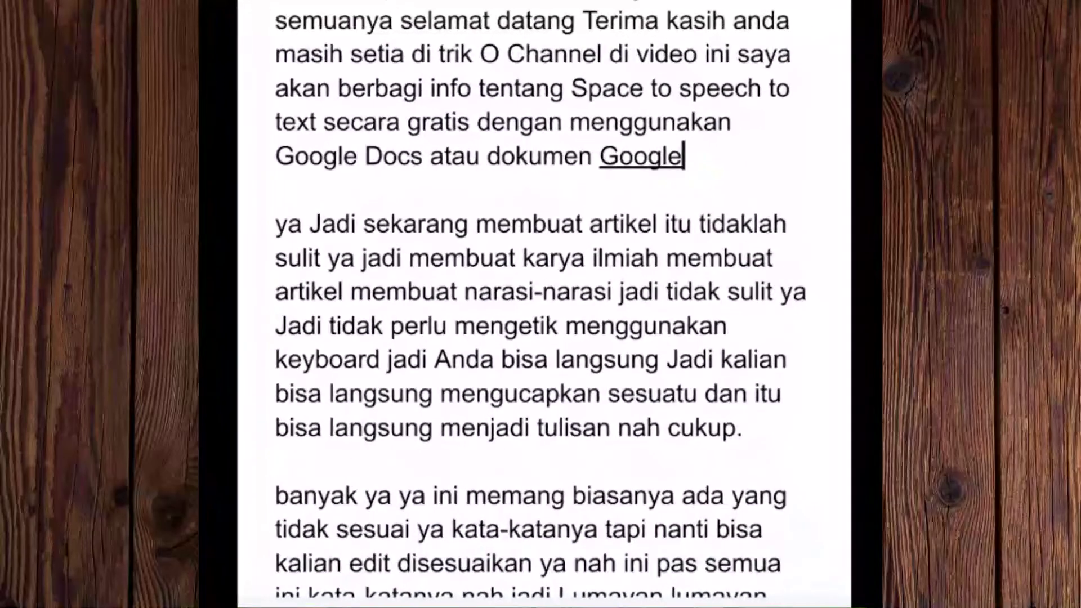
type(". ")
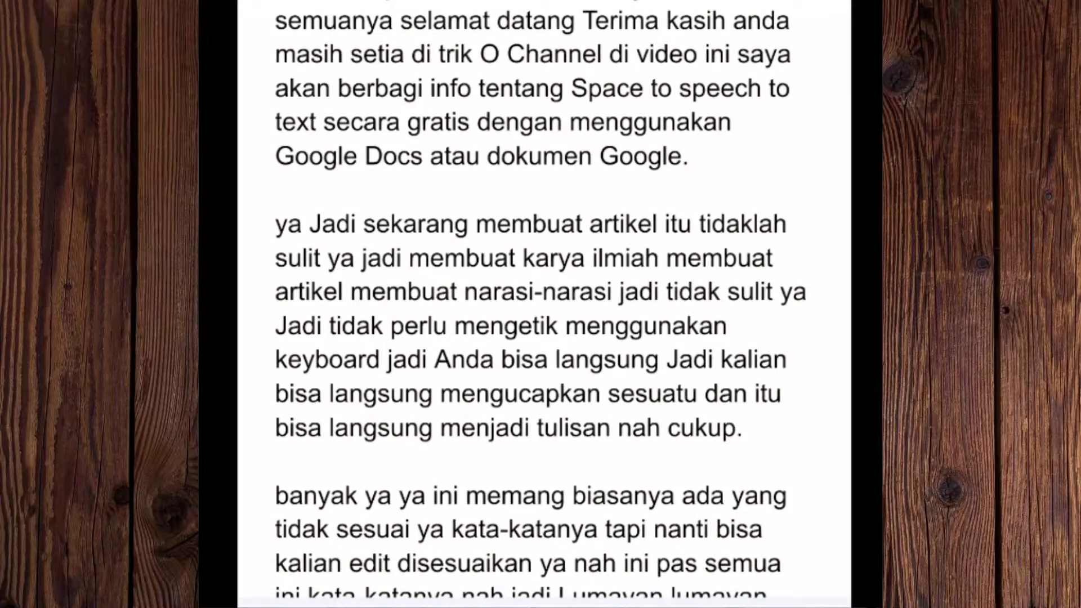
type("?")
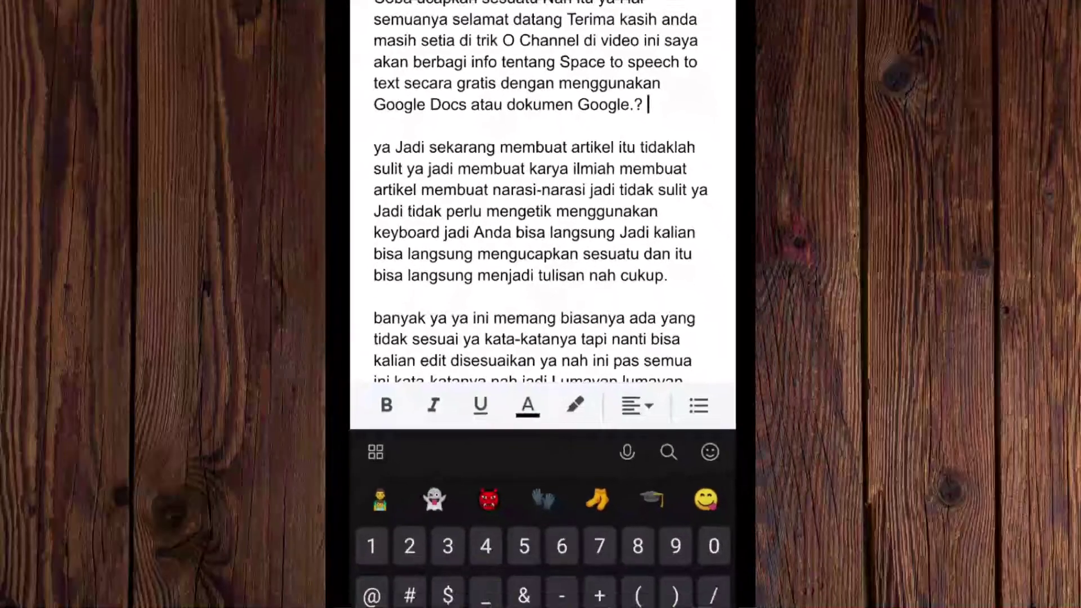
- Switch off 'Tersedia offline' for the document and reopen its menu to check
left_click(568, 231)
left_click(678, 21)
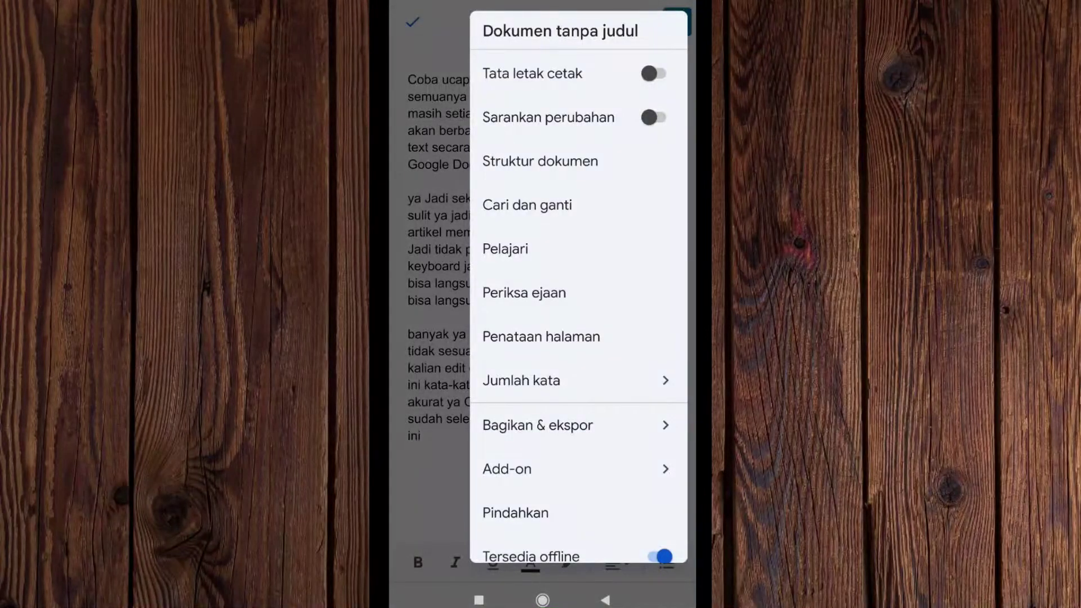
scroll(578, 282, "down", 3)
left_click(660, 409)
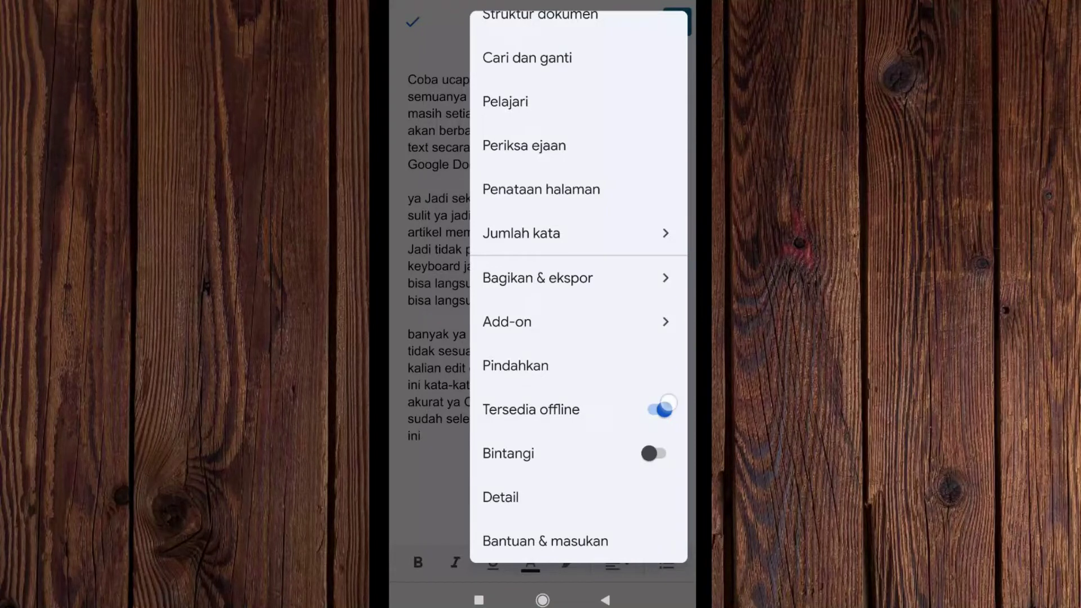
left_click(678, 21)
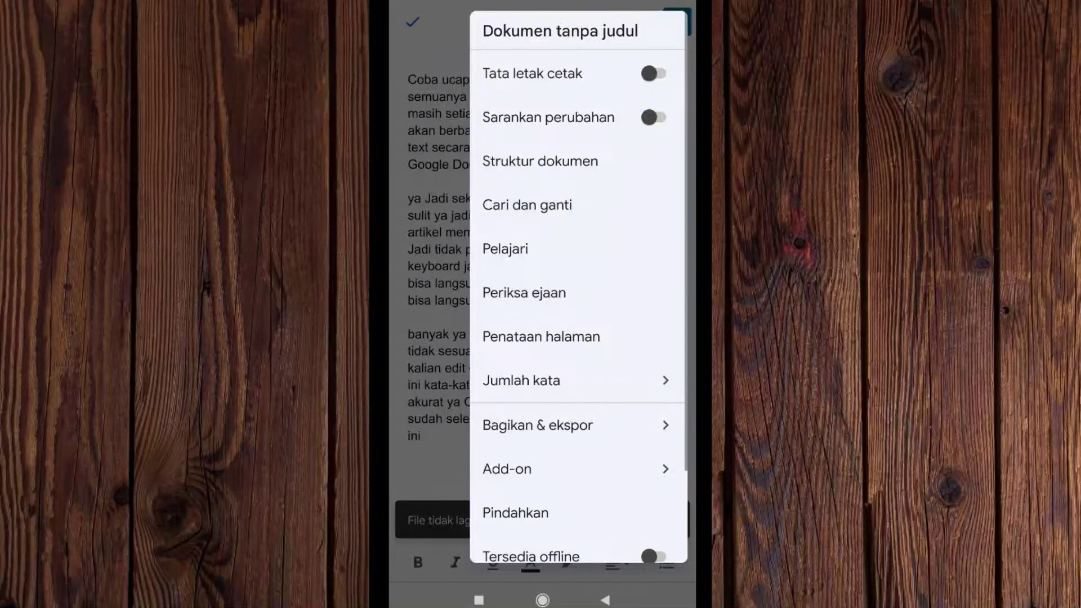
scroll(579, 282, "down", 3)
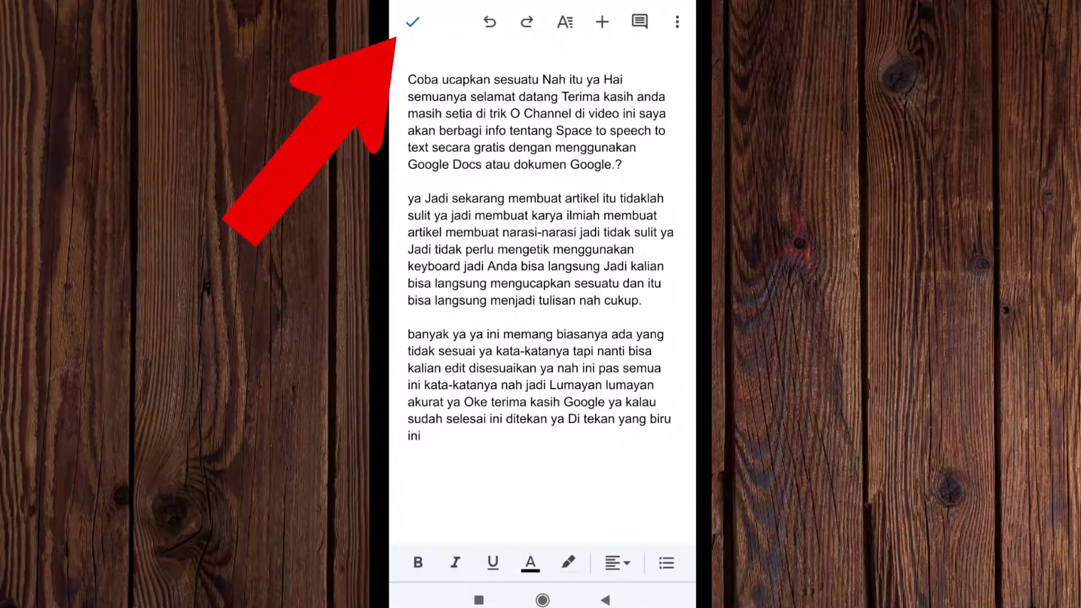
- Save the edits, open the sharing settings and allow contacts access
left_click(413, 22)
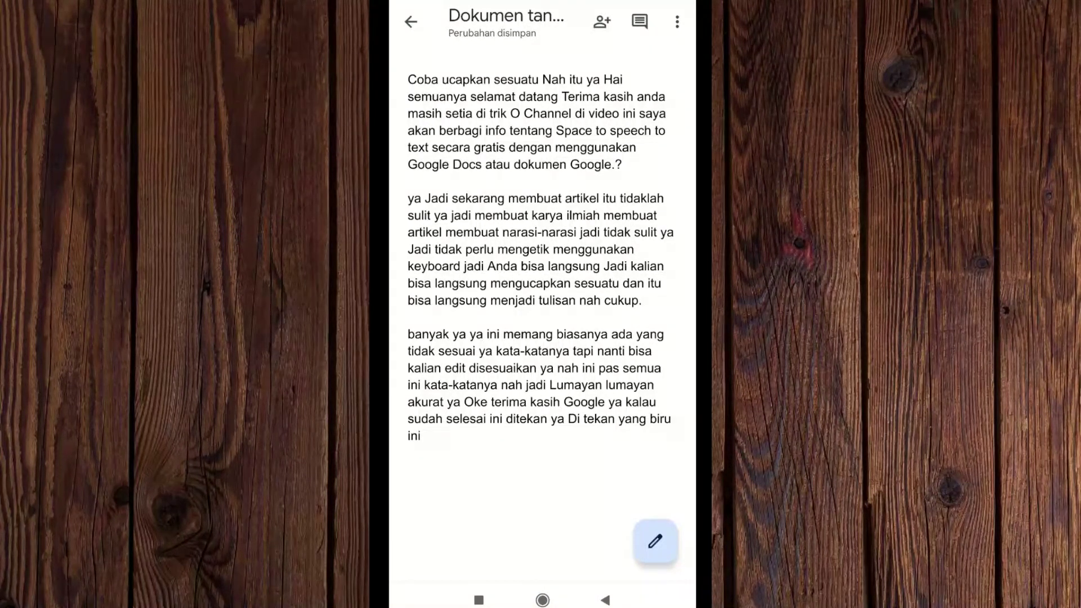
left_click(603, 21)
left_click(555, 295)
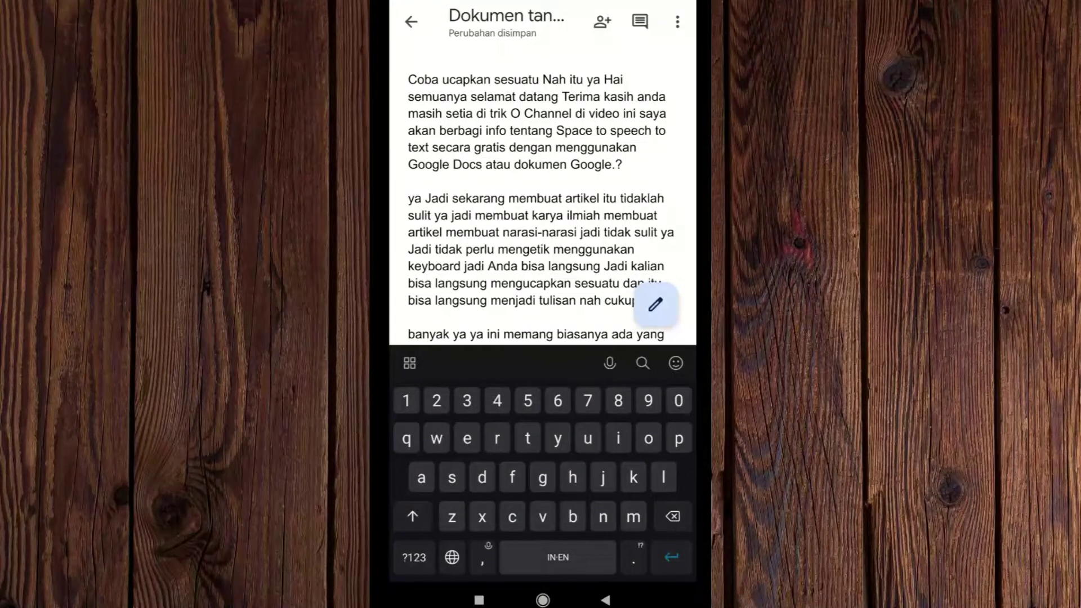
scroll(541, 197, "down", 1)
scroll(540, 197, "up", 1)
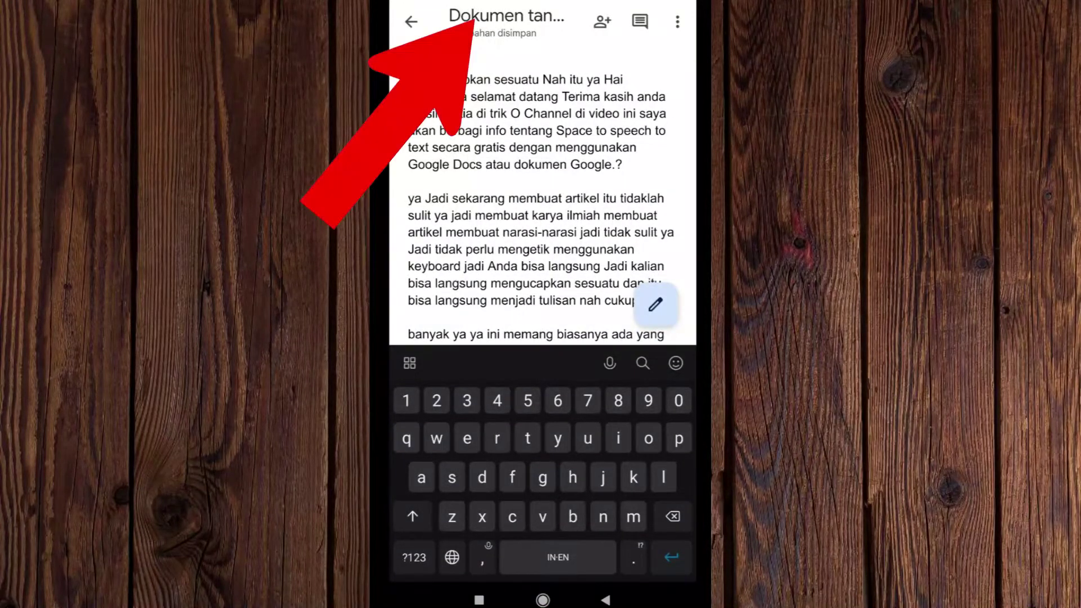
- Replace the document title with 'Dokumen Google 02' and confirm with Oke
left_click(507, 16)
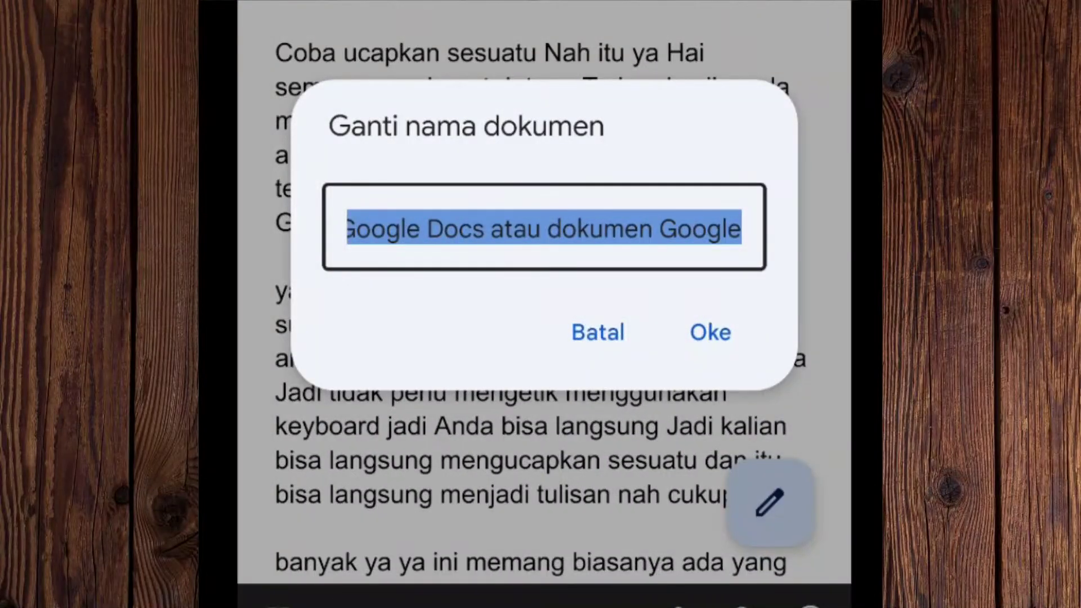
key("BackSpace")
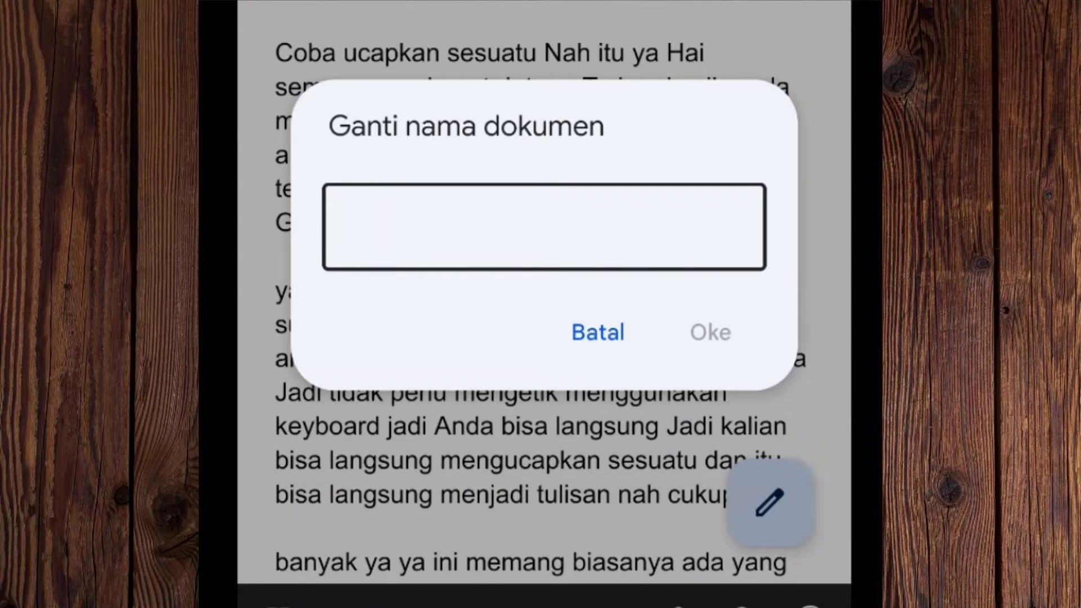
type("D")
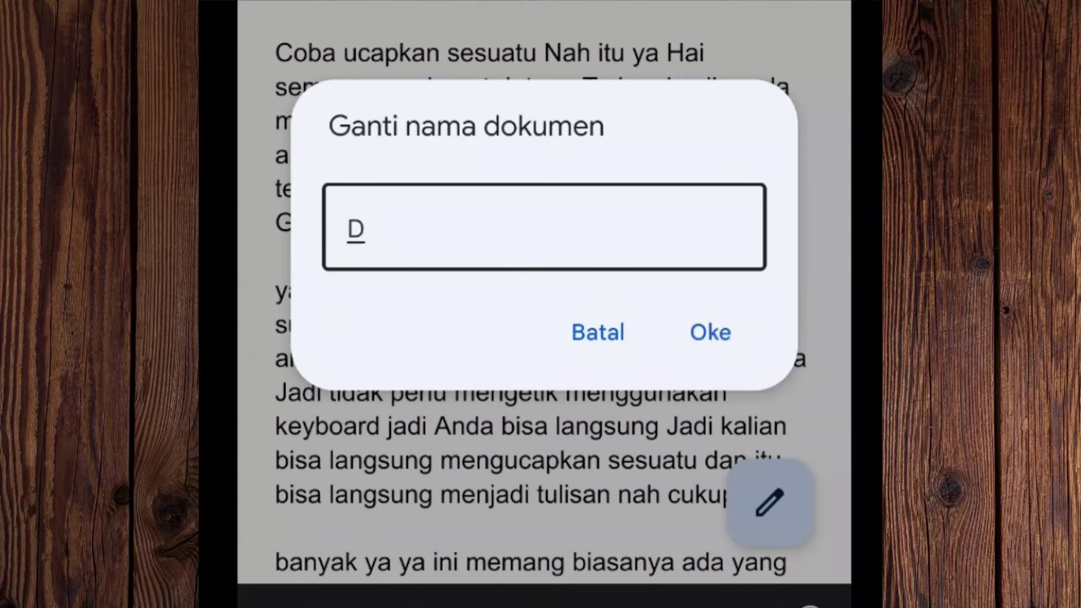
type("okumen Google 02")
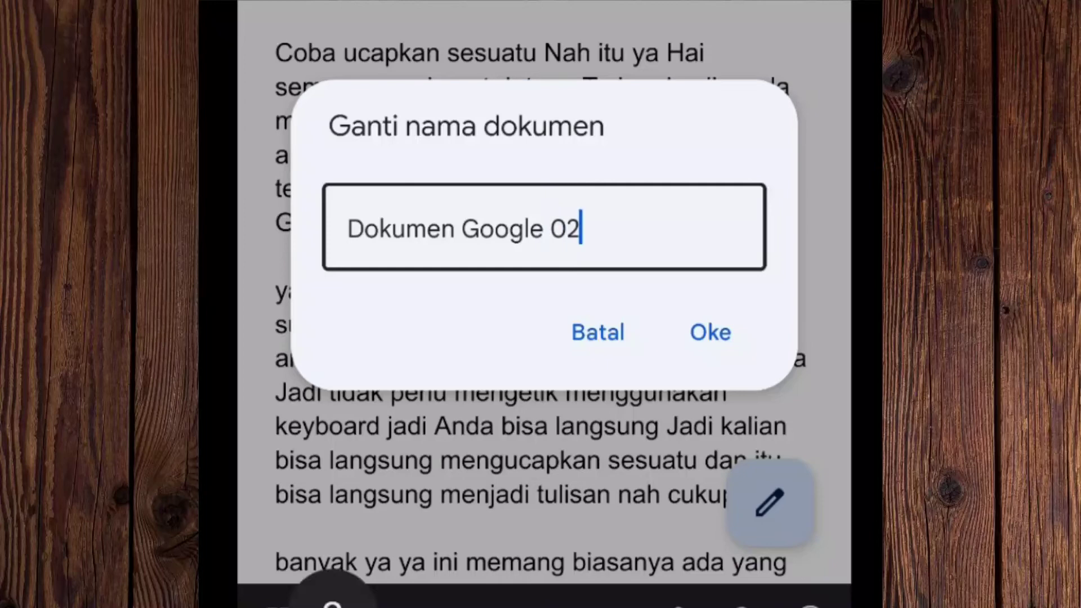
left_click(711, 333)
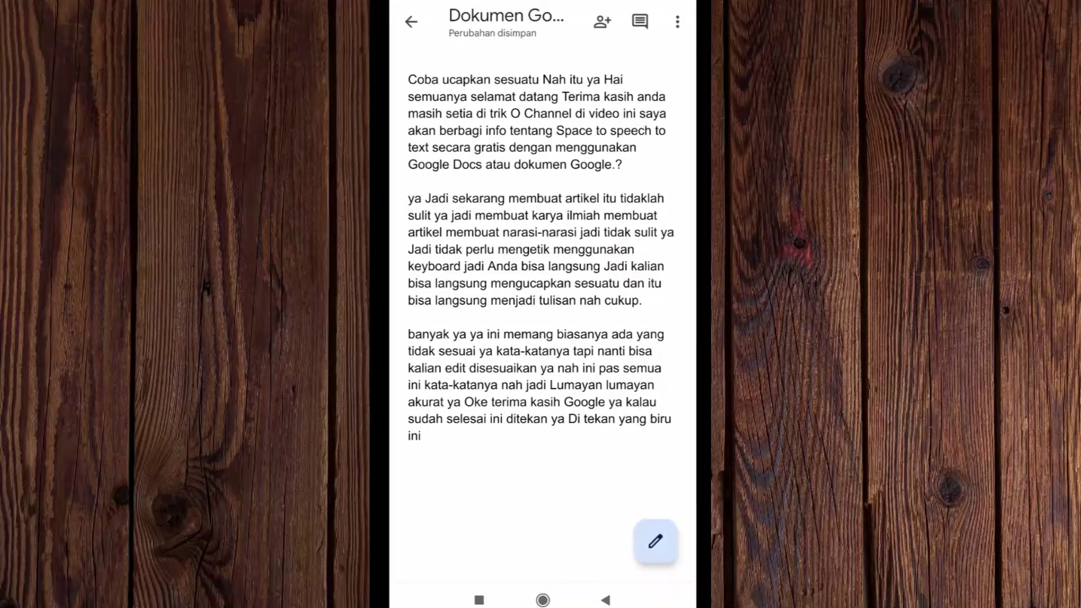
- Reopen Dokumen Google 02 from the recent files with Wi-Fi off, in editing mode
left_click(411, 21)
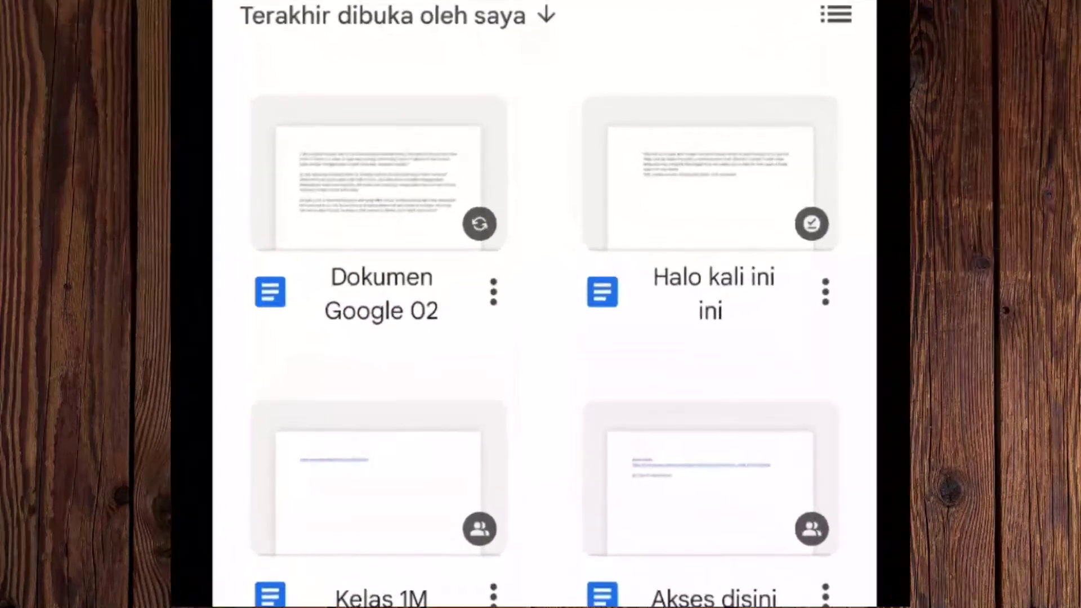
left_click(613, 169)
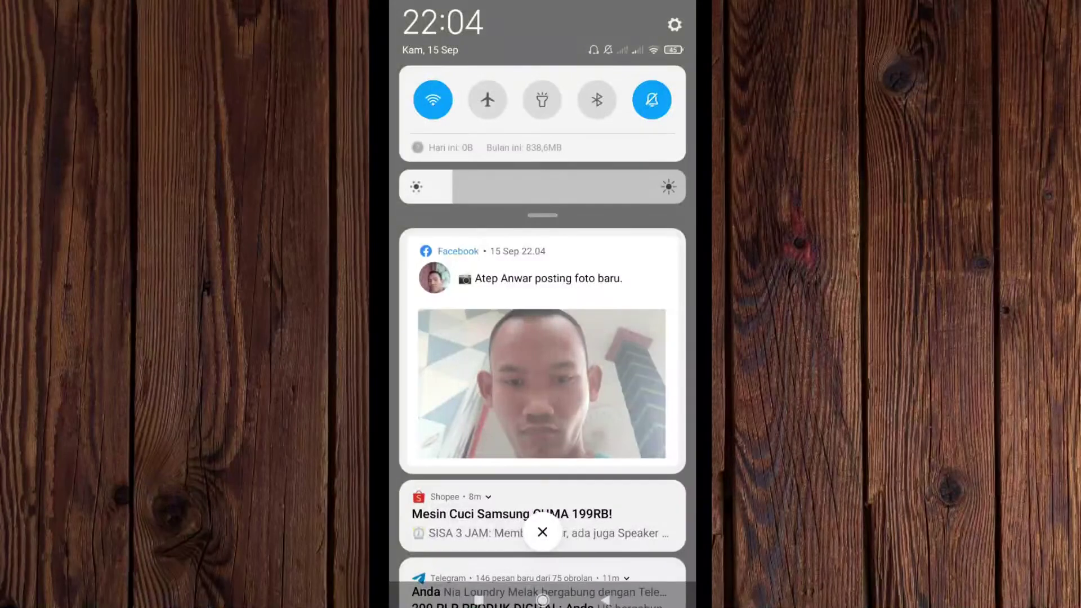
left_click(434, 99)
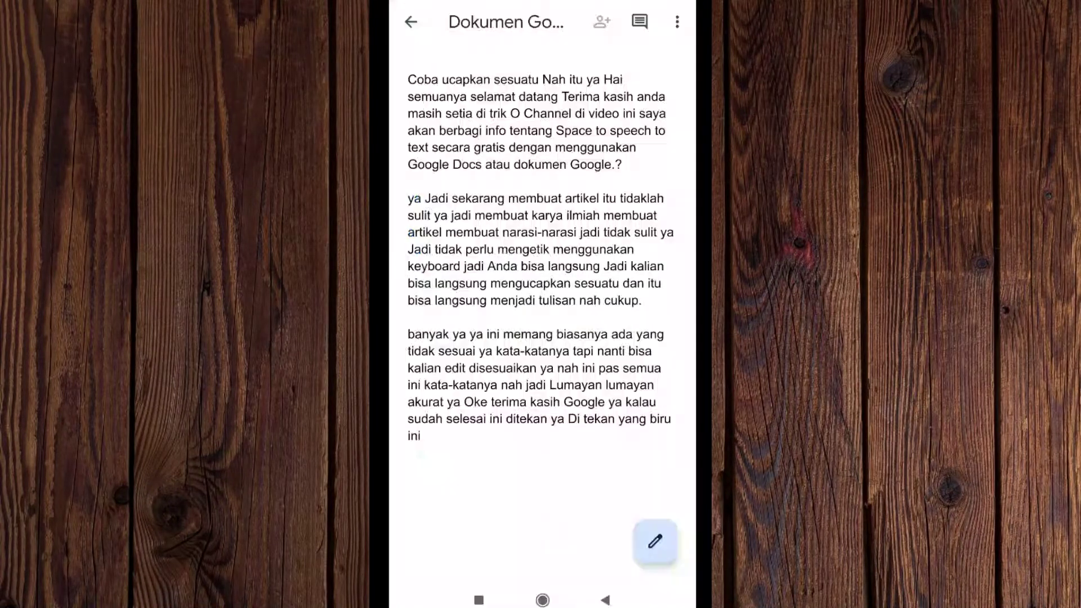
left_click(466, 444)
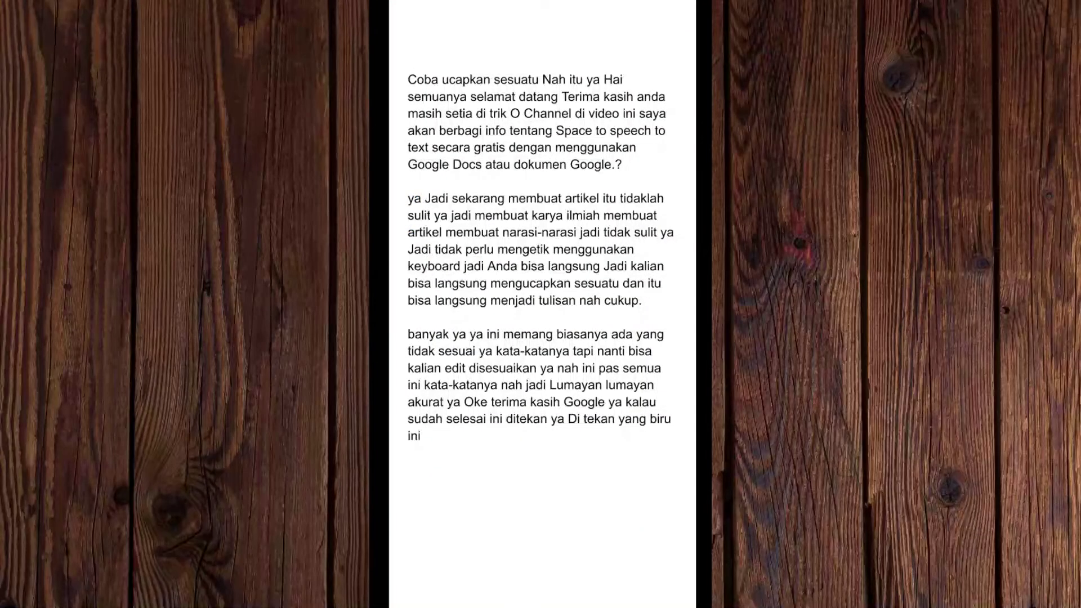
left_click(655, 541)
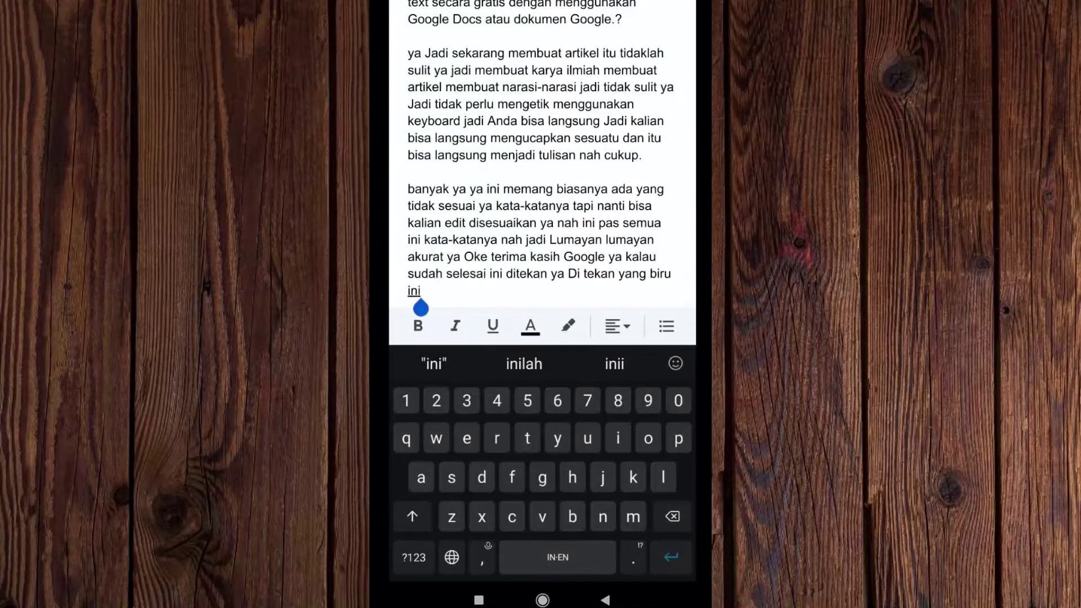
- After 'ini', dictate new lines ending 'mudah-mudahan ini bisa tersimpan matikan' and save
key("Return")
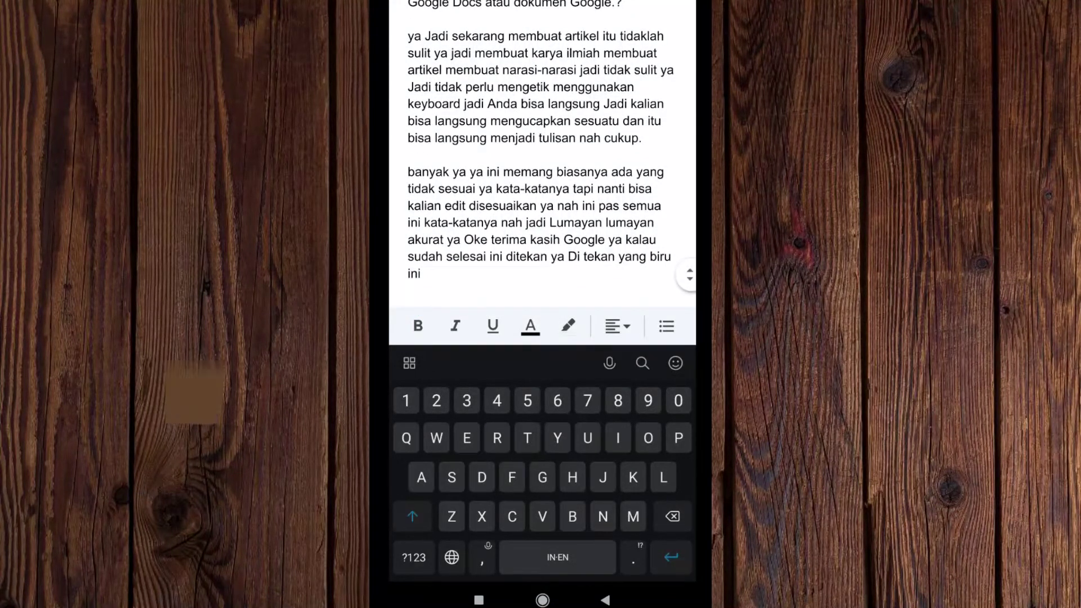
left_click(610, 363)
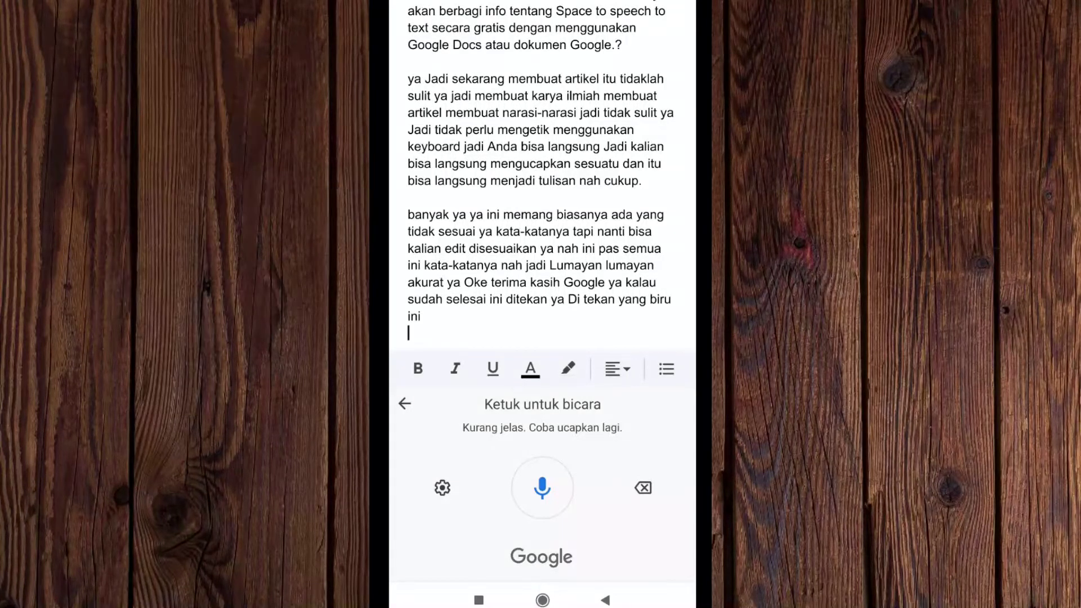
left_click(542, 487)
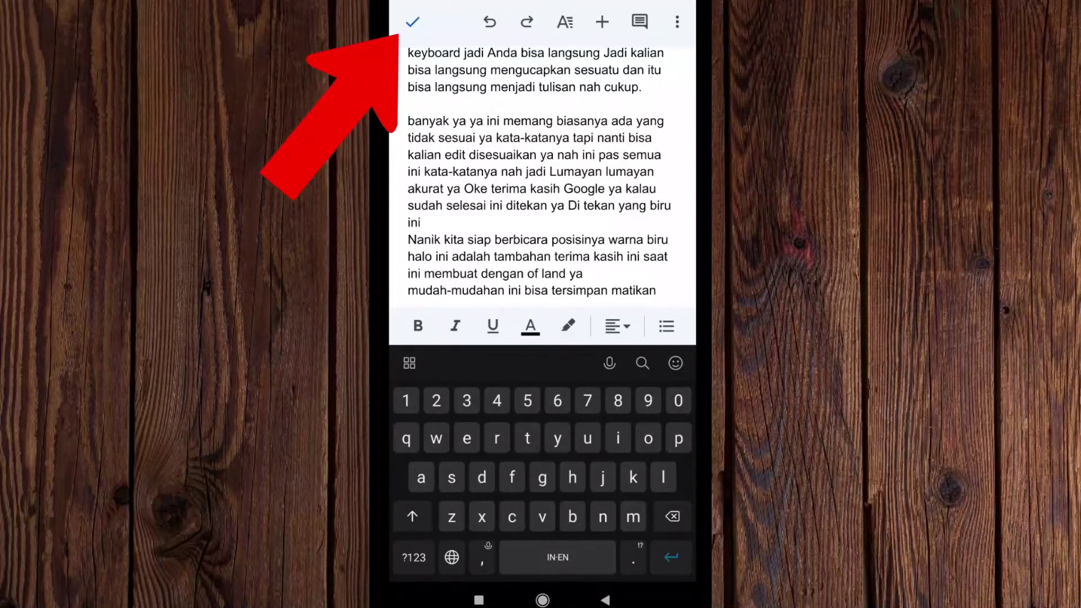
left_click(413, 22)
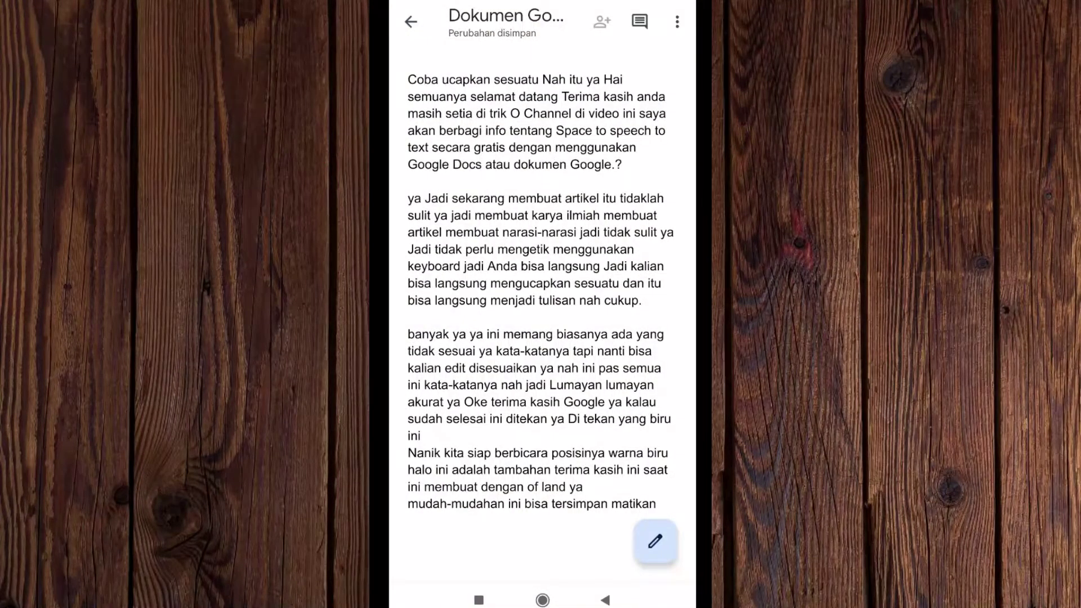
- Leave the document for the Docs list, briefly reopen Dokumen Google 02, then return to the list
left_click(412, 22)
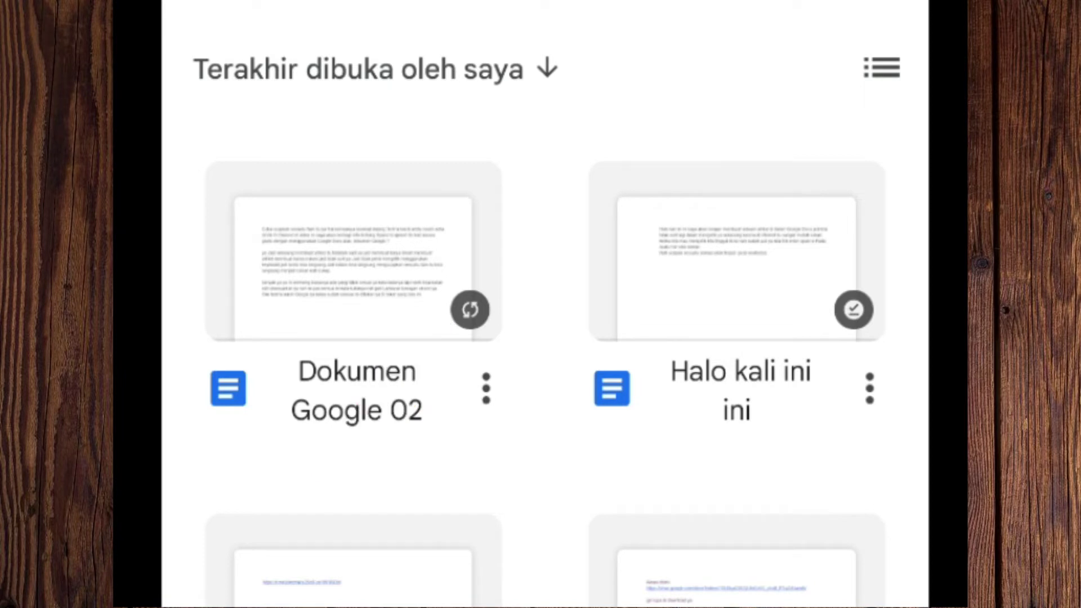
left_click_drag(706, 493, 706, 485)
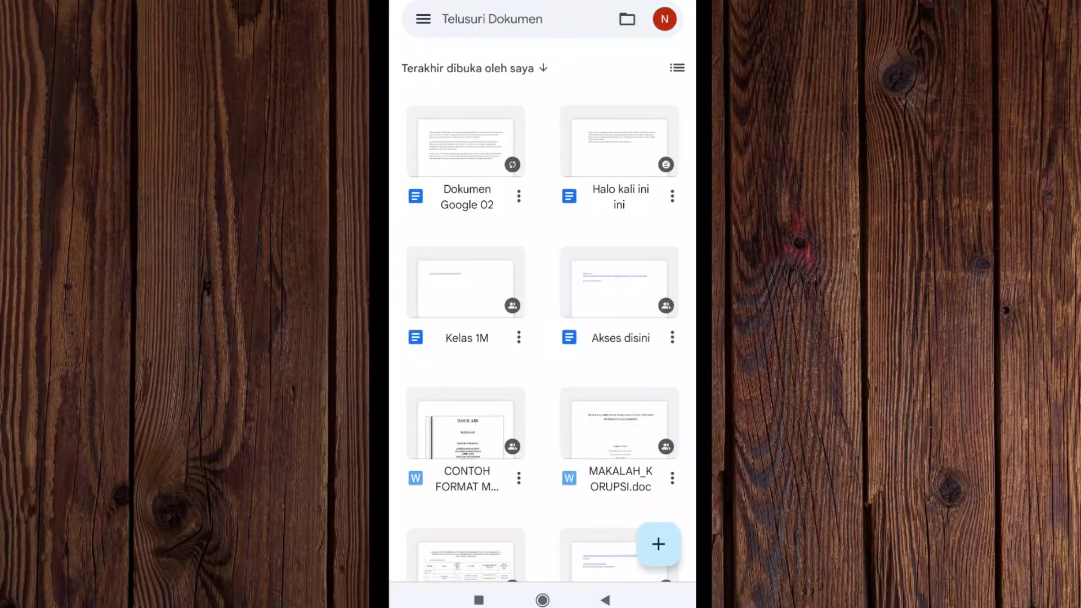
left_click(466, 147)
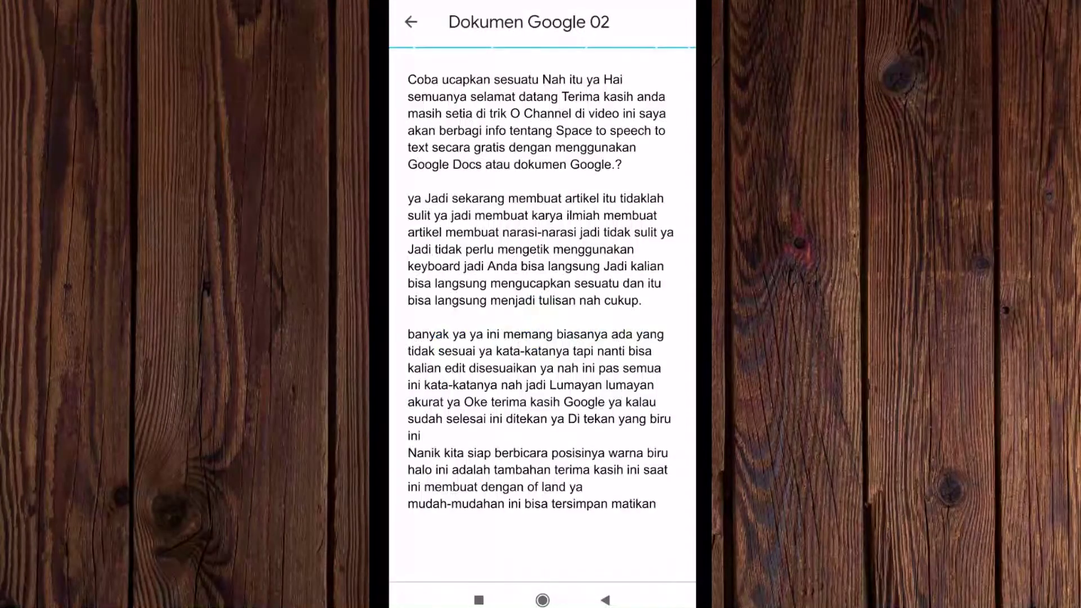
left_click(411, 22)
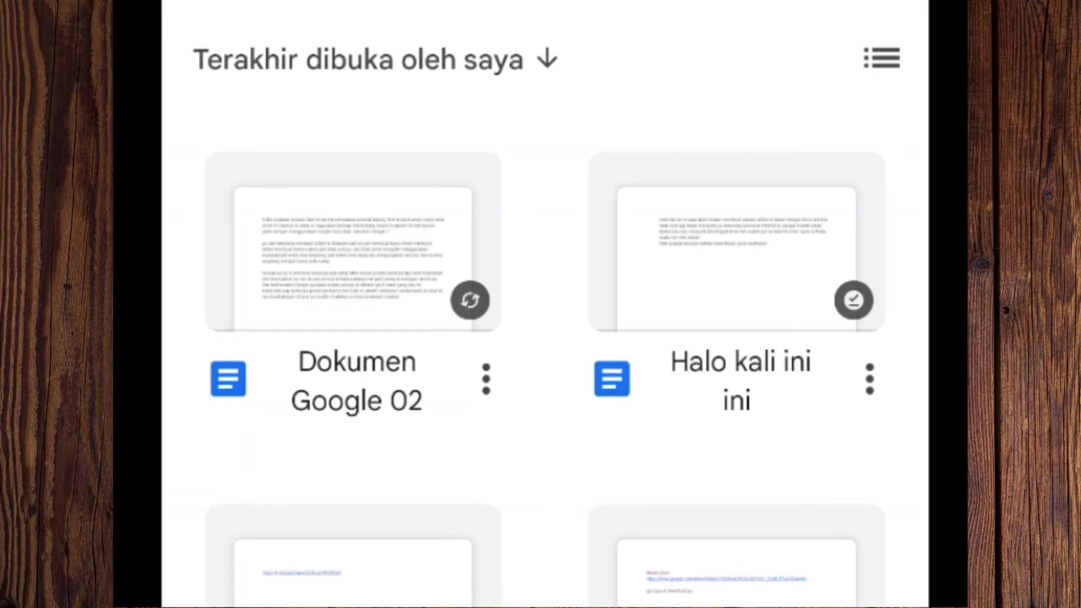
scroll(545, 338, "down", 2)
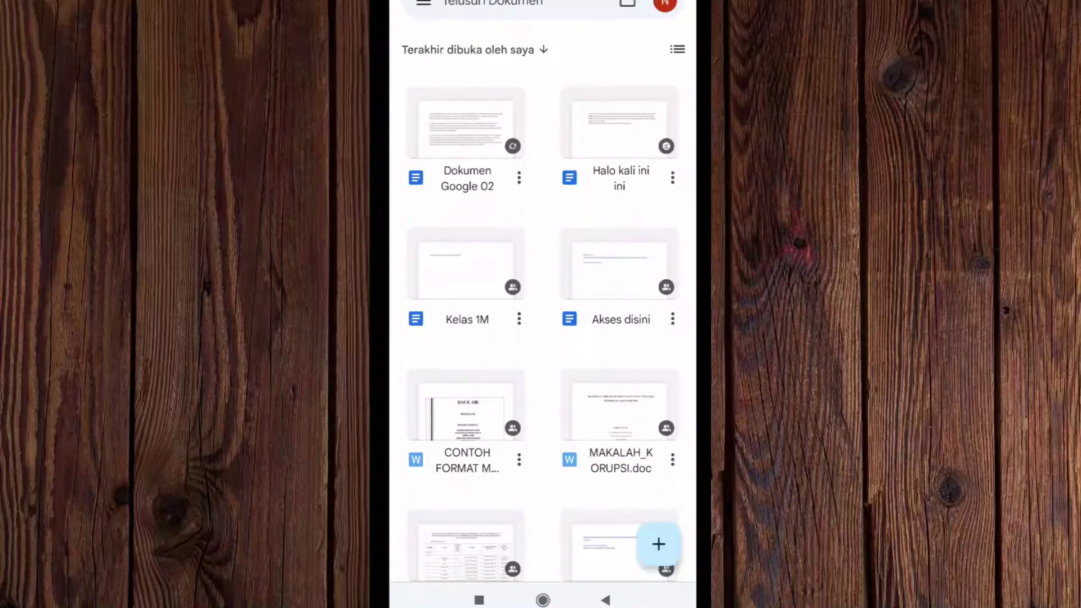
- Check Dokumen Google 02's file options without choosing anything, then reopen and close the document
left_click(504, 251)
left_click_drag(645, 447, 644, 368)
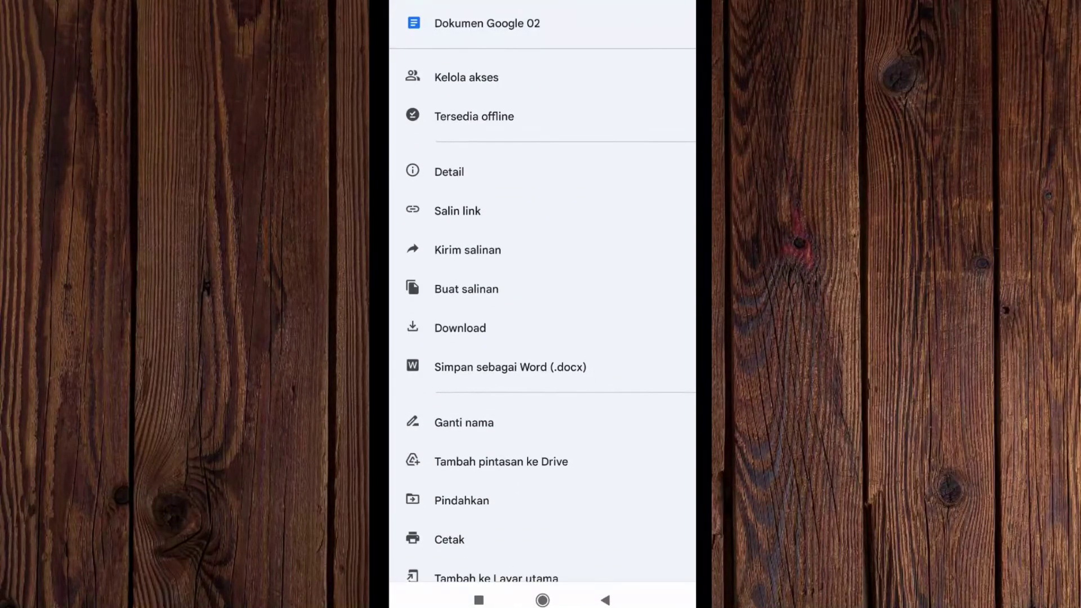
left_click_drag(635, 469, 634, 406)
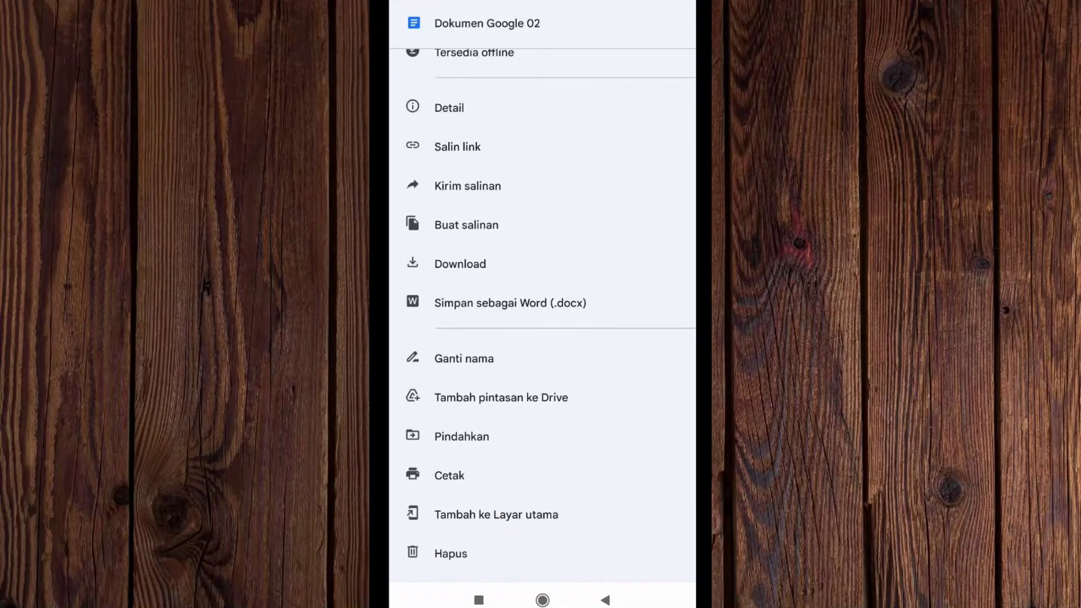
key("Escape")
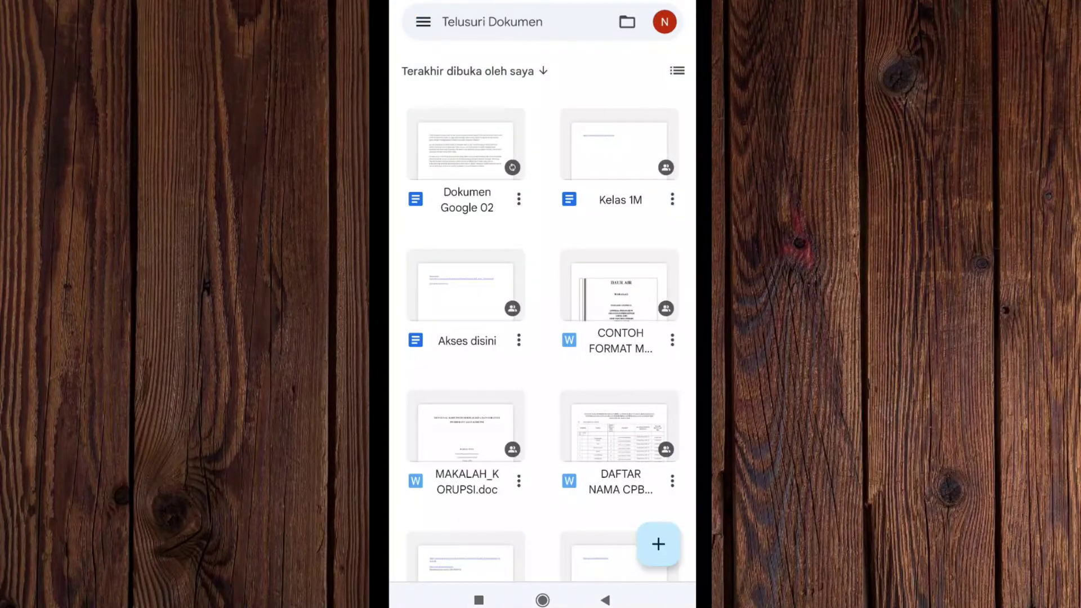
left_click(506, 161)
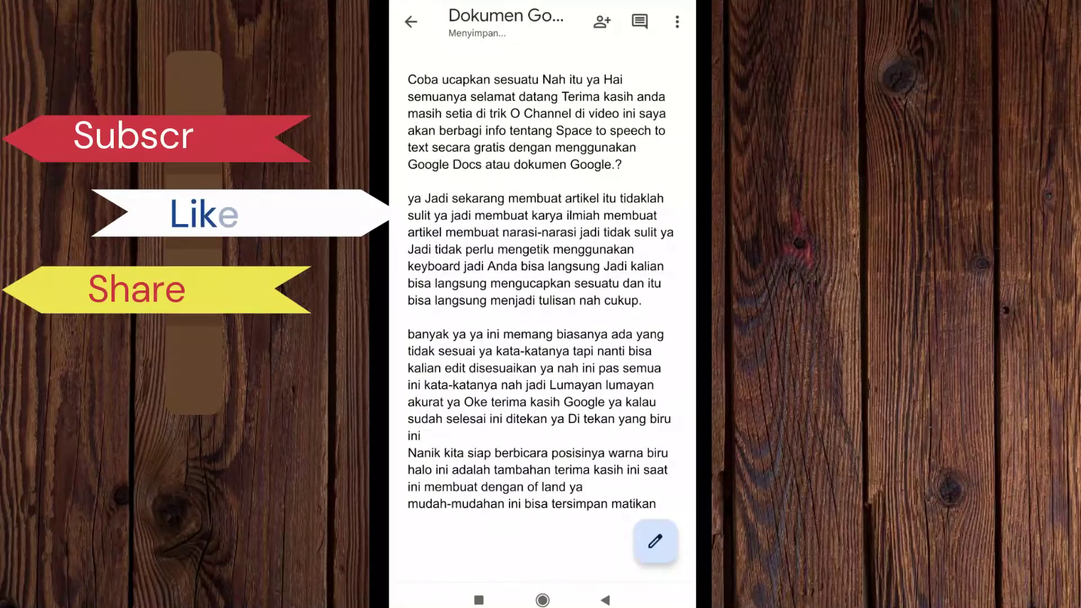
left_click(411, 22)
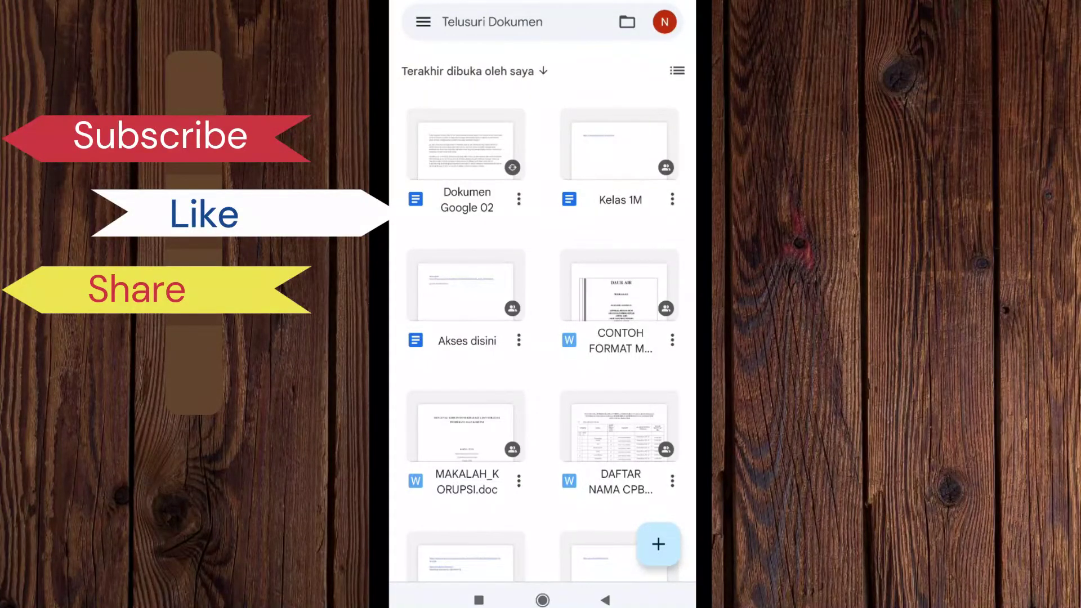
- Download Dokumen Google 02 to the phone and confirm the download in the notifications
left_click(519, 199)
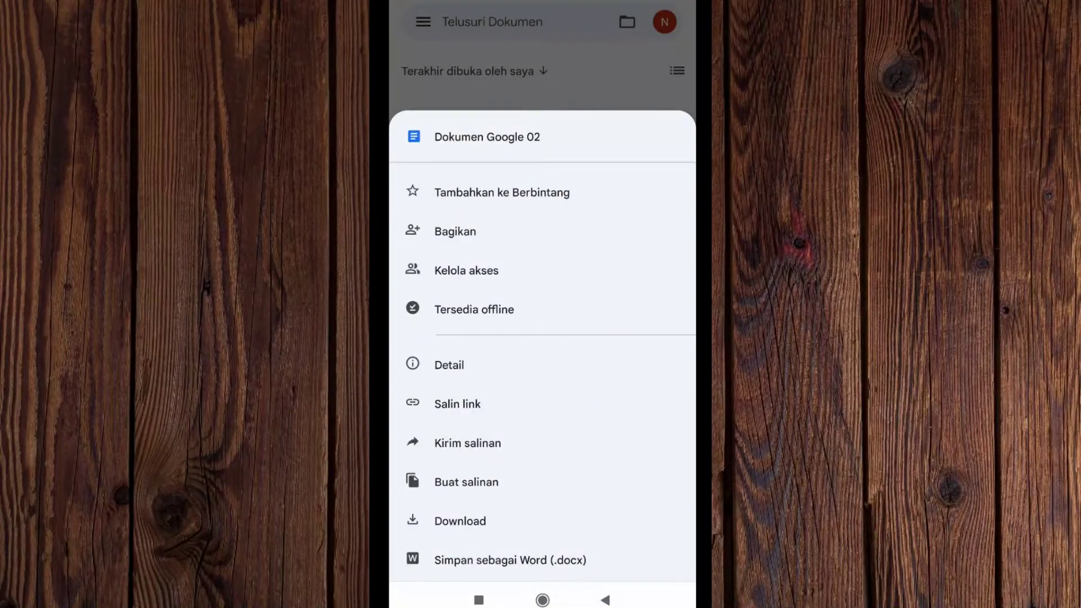
left_click_drag(610, 479, 611, 372)
left_click(459, 405)
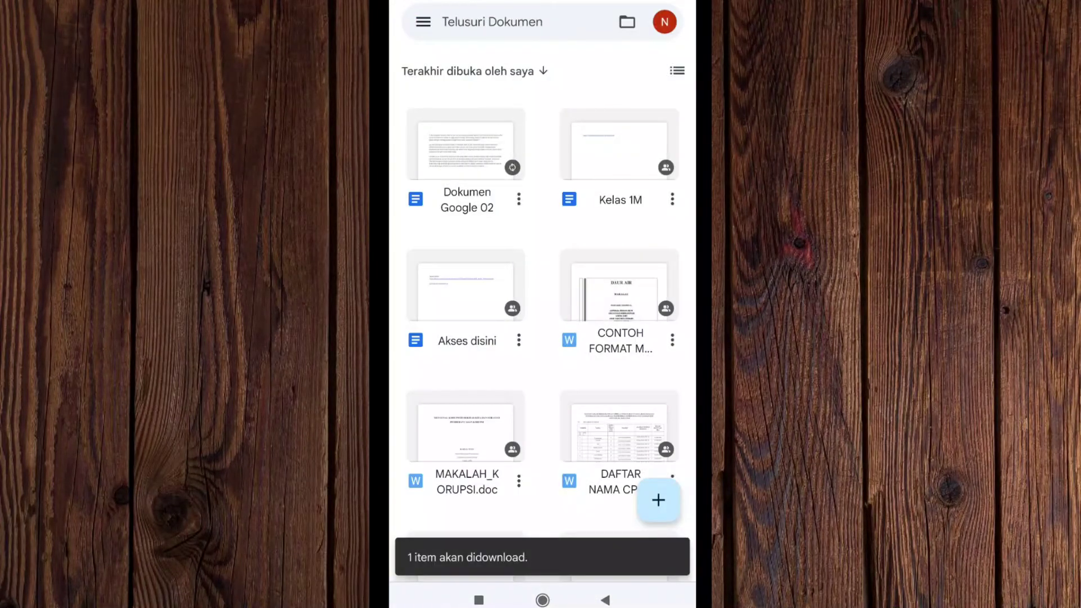
left_click_drag(543, 3, 542, 338)
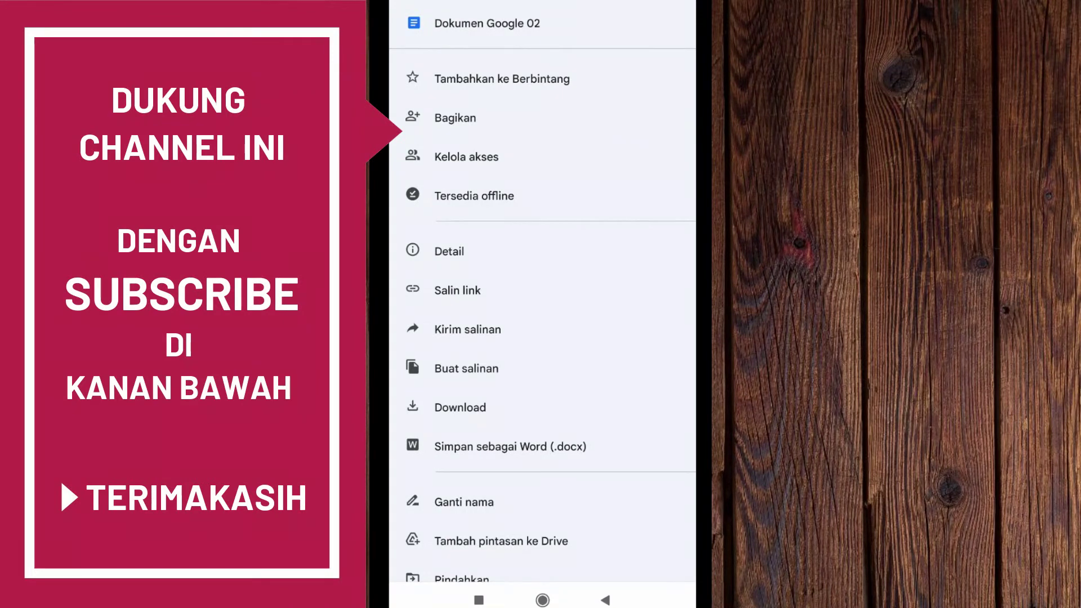
- Save Dokumen Google 02 as a Word (.docx) copy, skip the tip, and return to the list
left_click(510, 446)
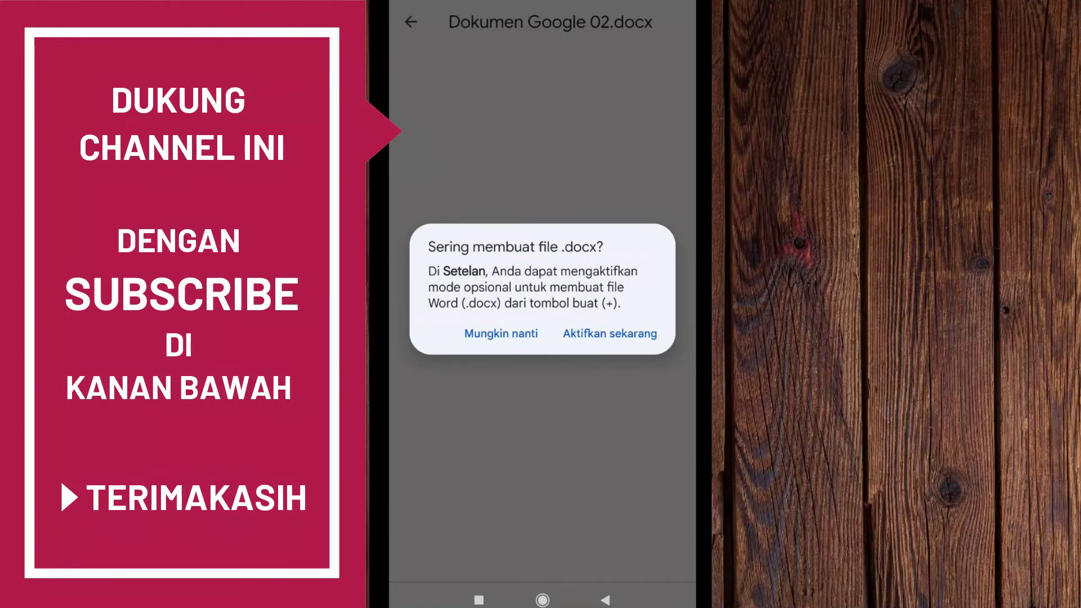
left_click(580, 456)
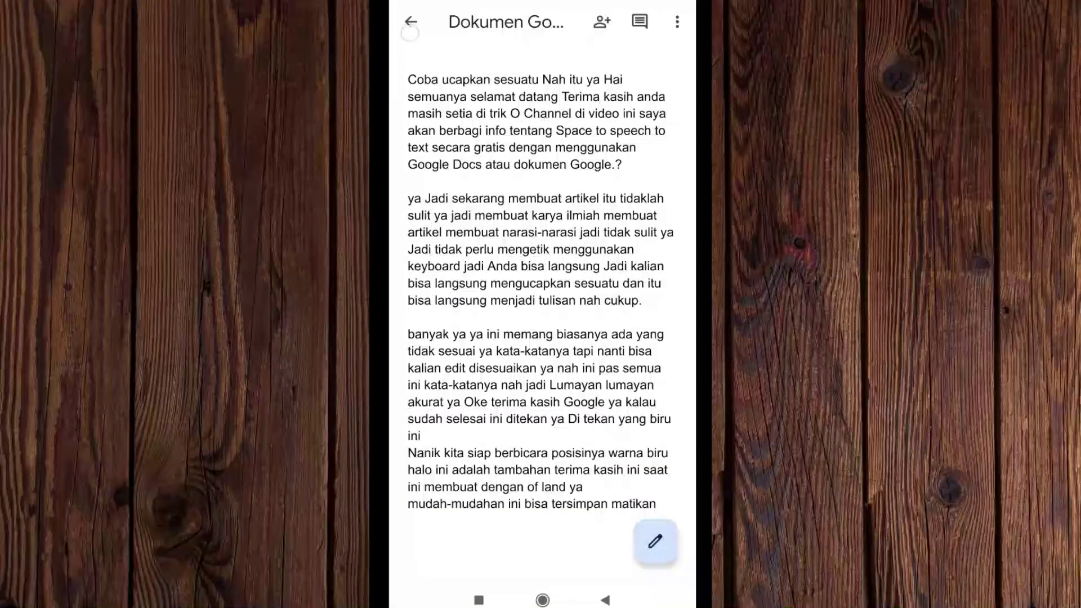
left_click(410, 33)
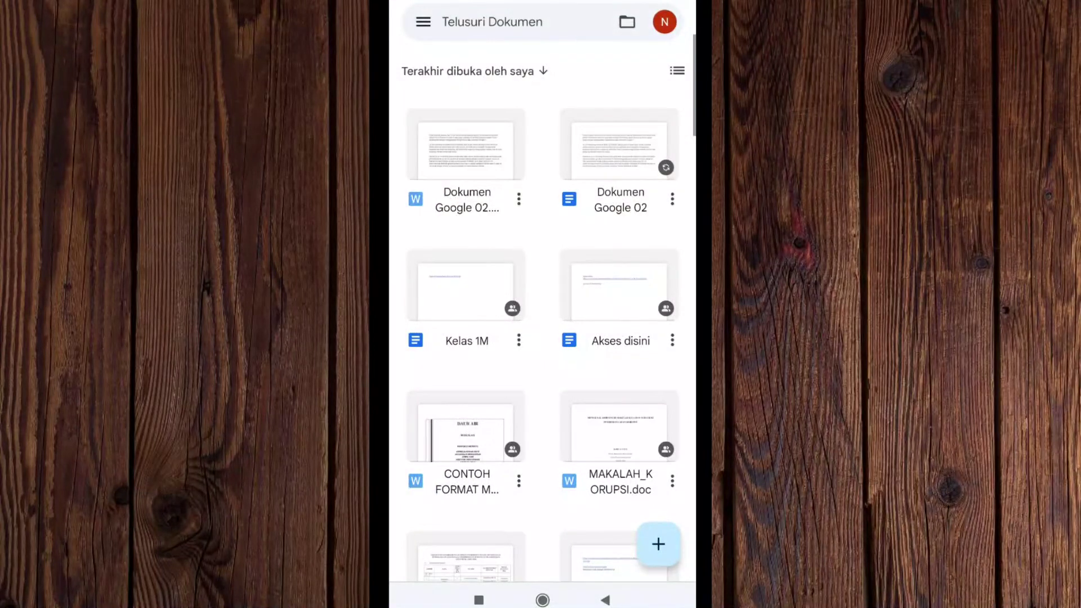
left_click(519, 199)
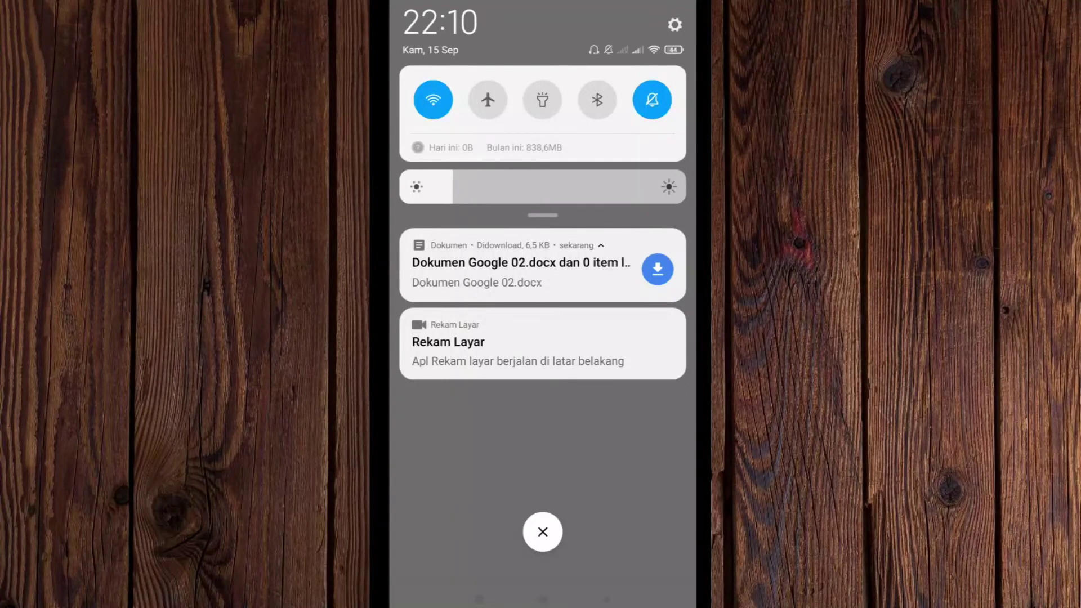
- Clear the Dokumen Google 02.docx download notification to get back to the Docs file list
left_click(543, 531)
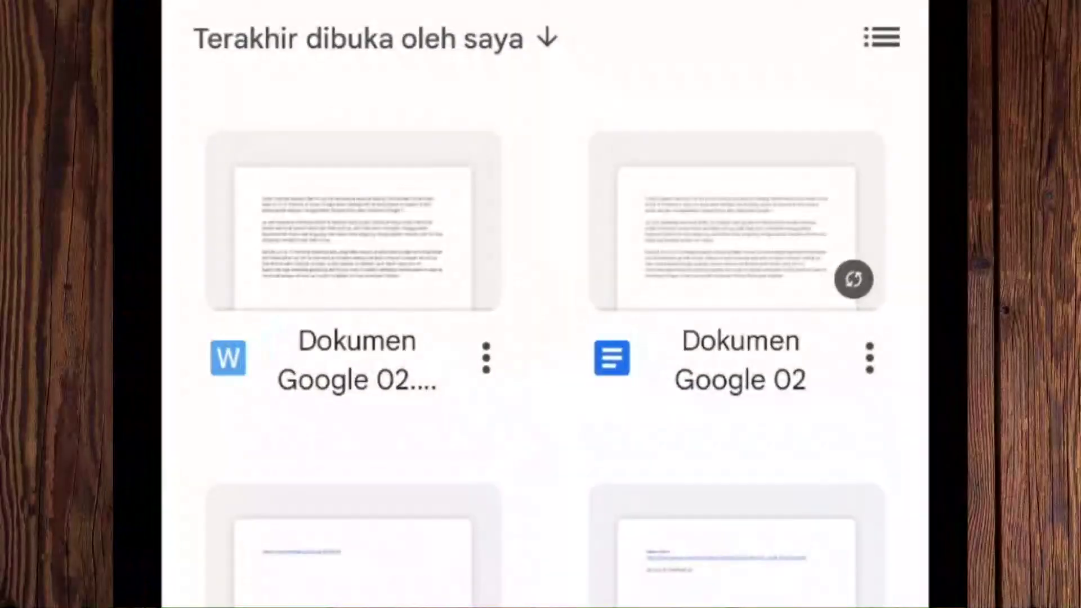